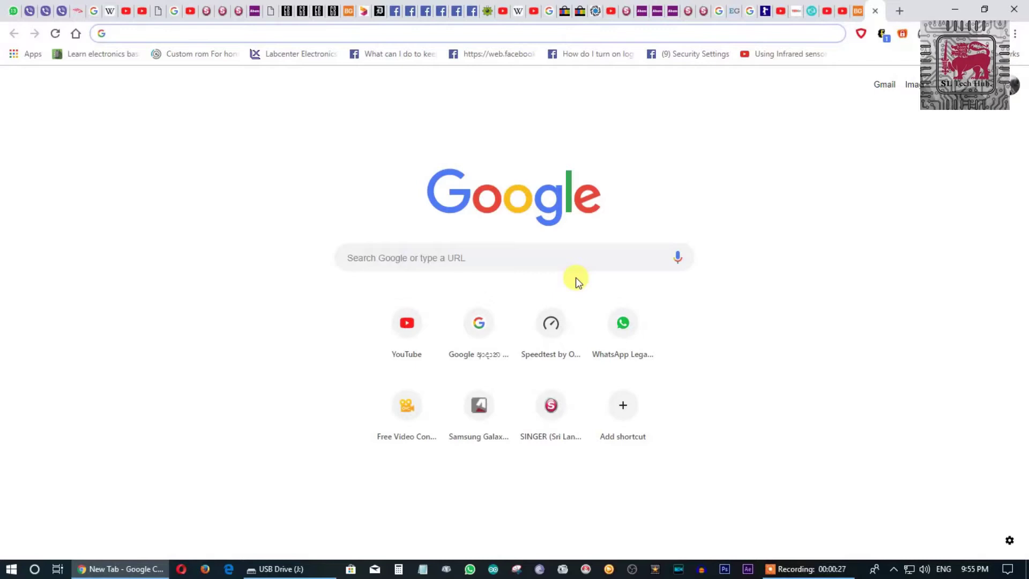
Search the web for "OBS software" and open the Open Broadcaster Software home page.
type("OBS")
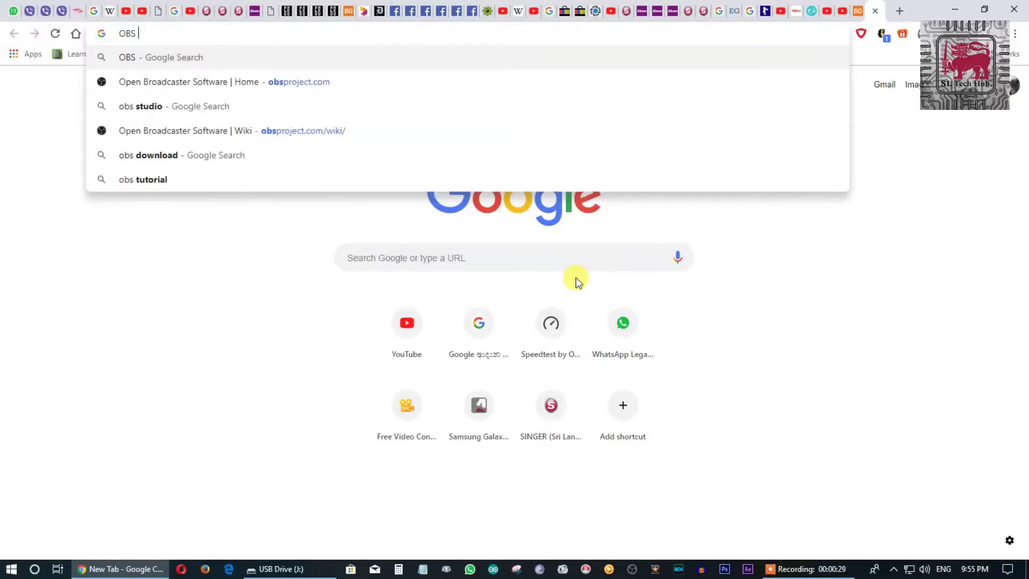
type(" soft")
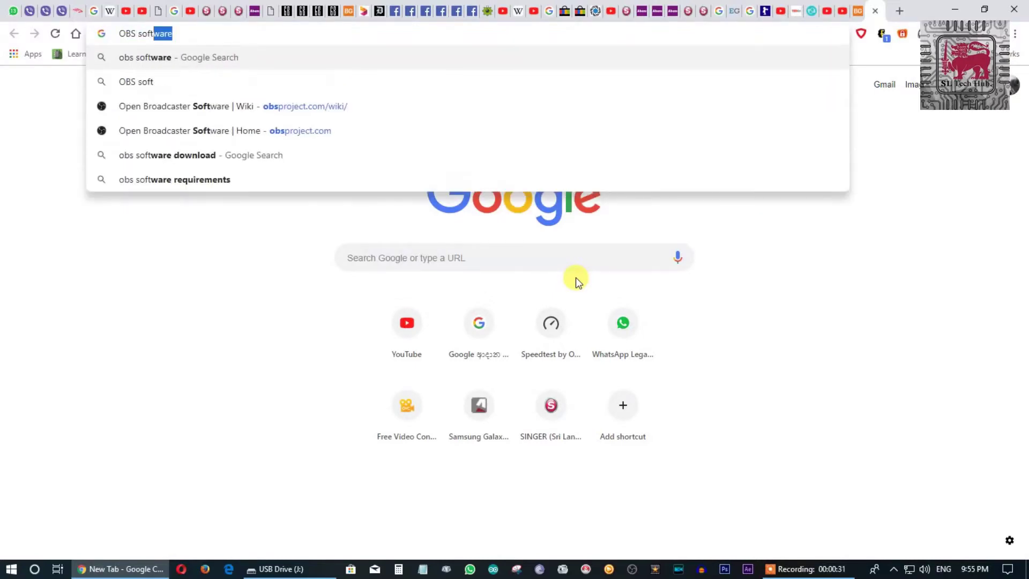
type("ware")
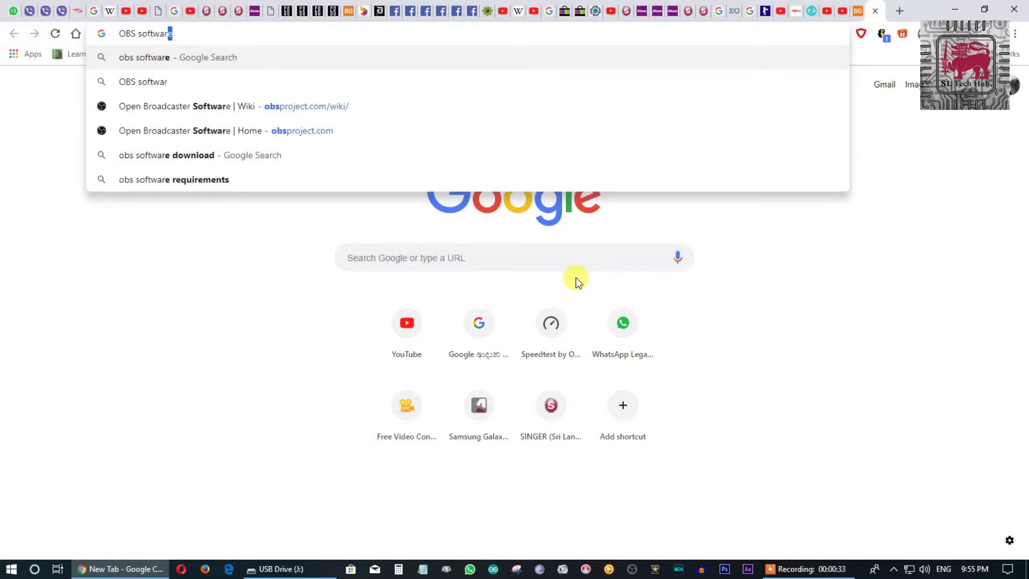
key("Return")
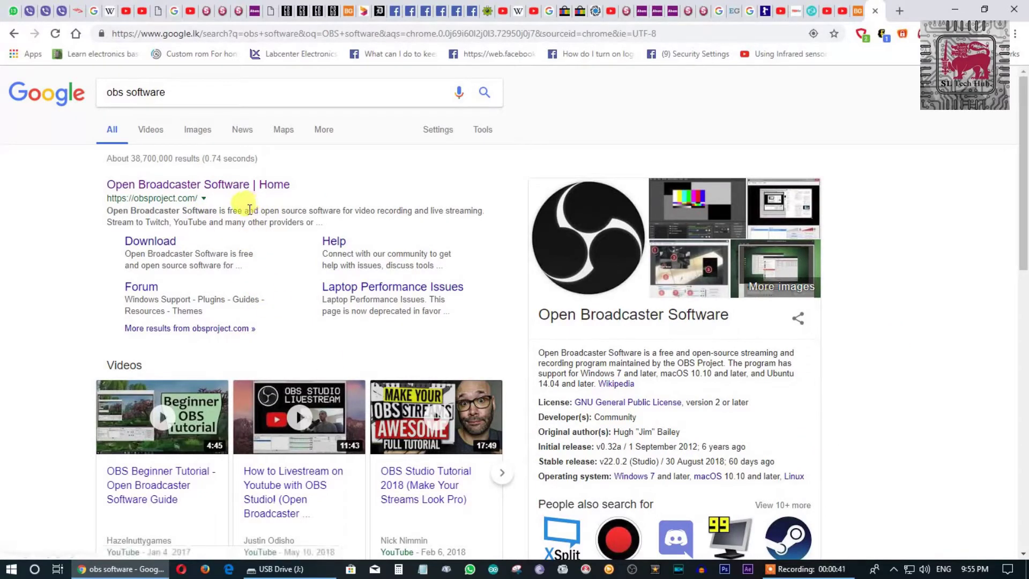
left_click(257, 186)
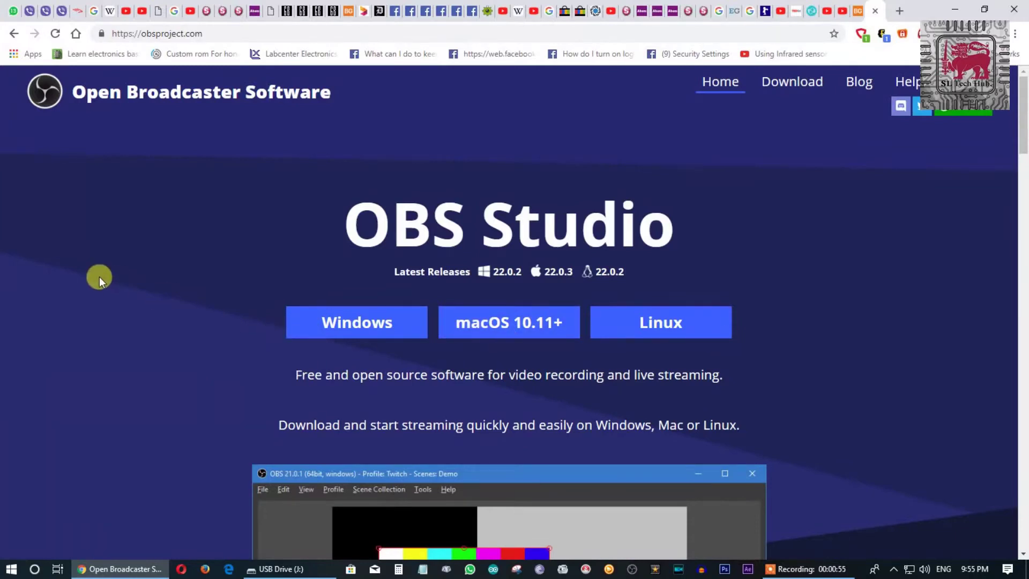
Request the Windows installer download of OBS Studio and cancel saving it.
left_click(358, 314)
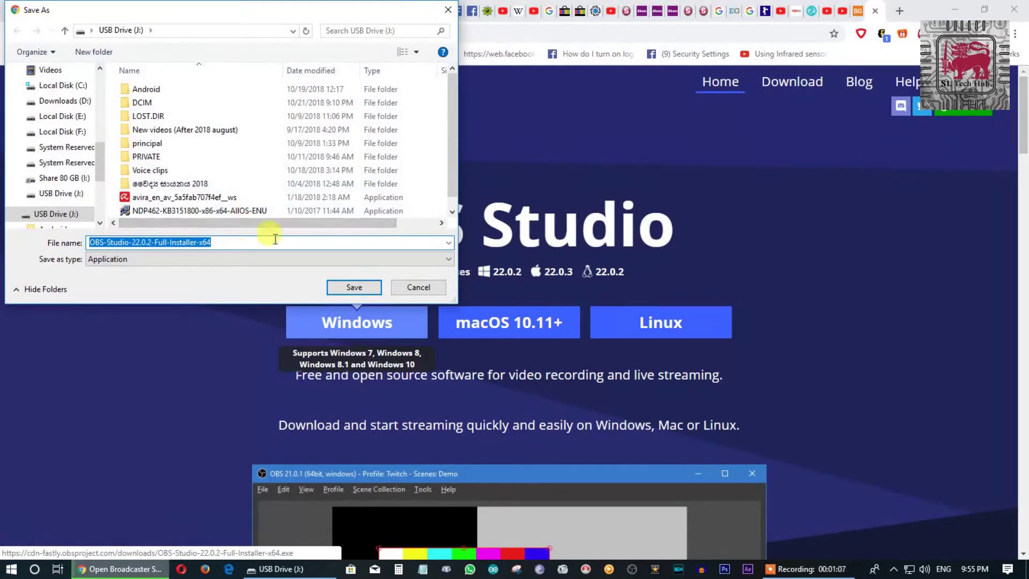
left_click(399, 290)
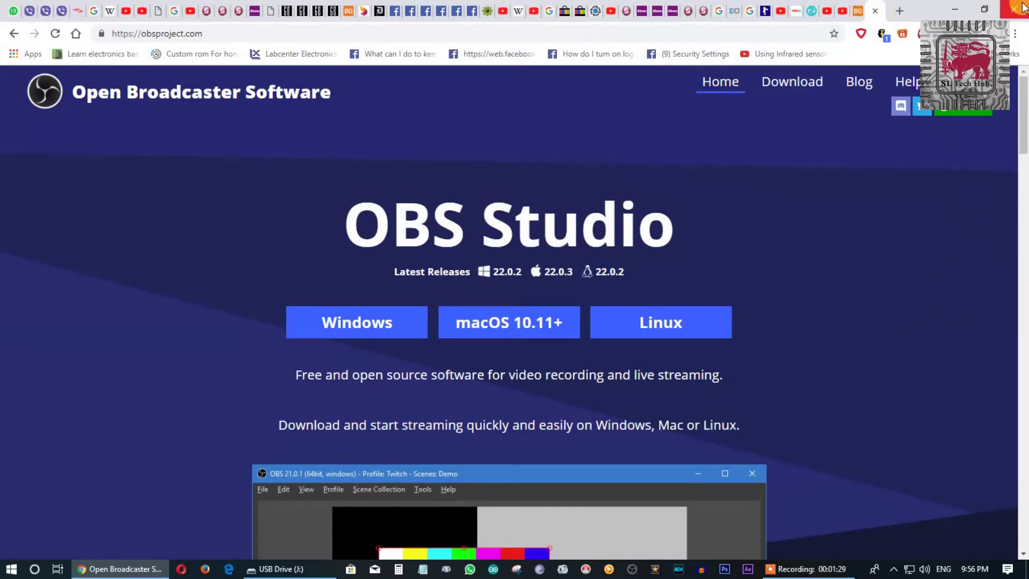
Clear the browser and file windows from the desktop, launch OBS Studio and turn on Studio Mode.
left_click(955, 10)
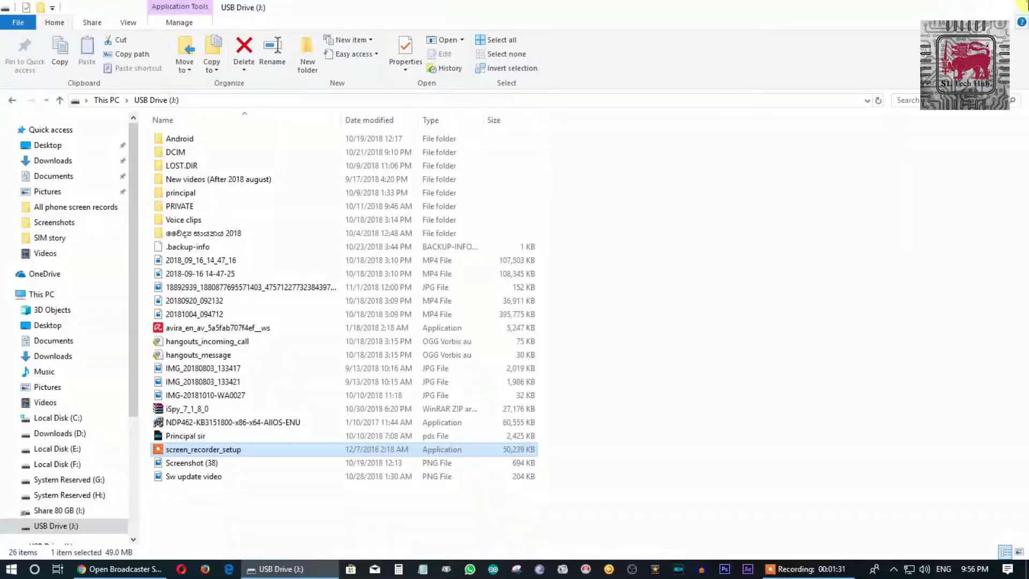
left_click(1018, 6)
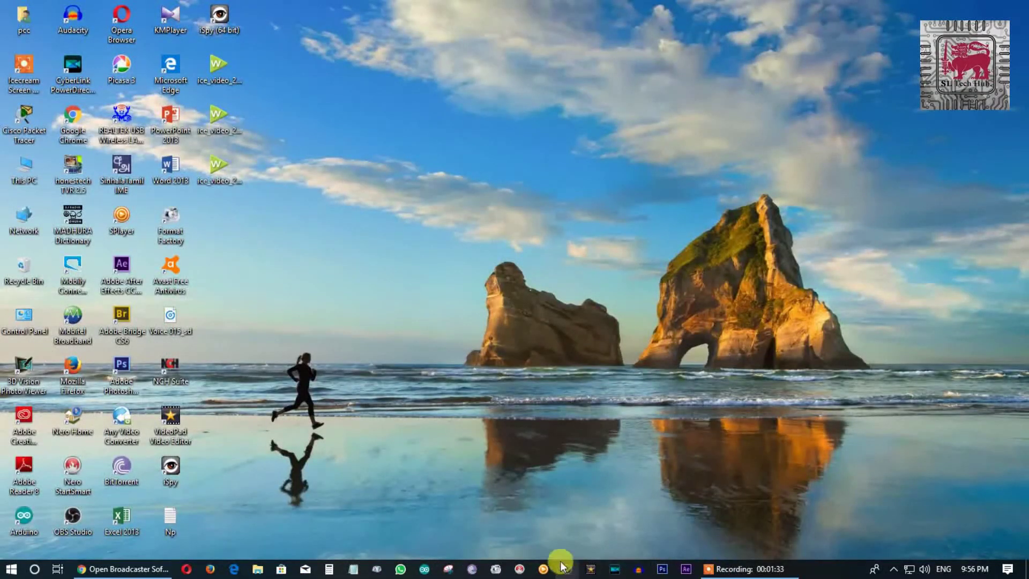
double_click(73, 520)
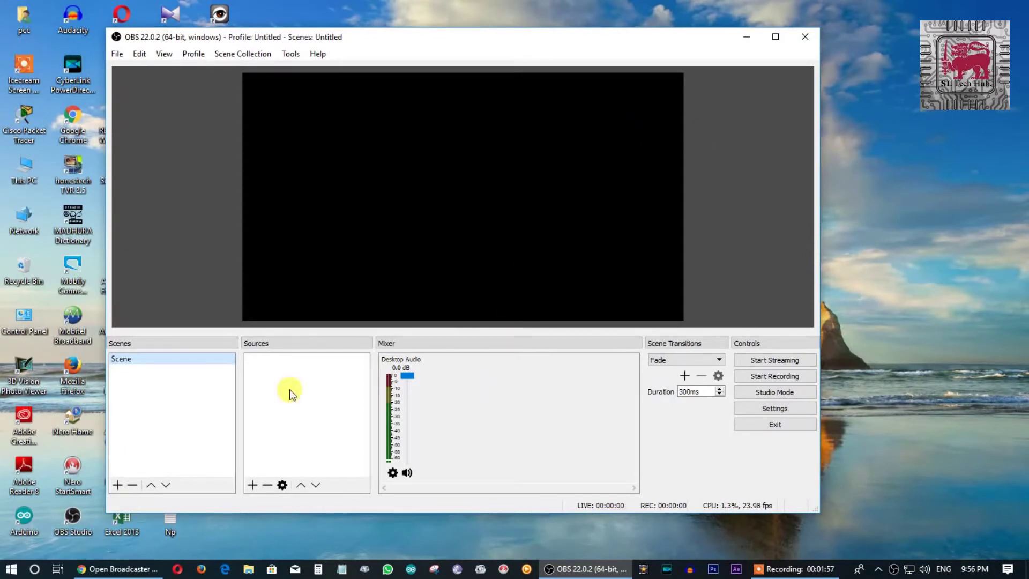
left_click(764, 393)
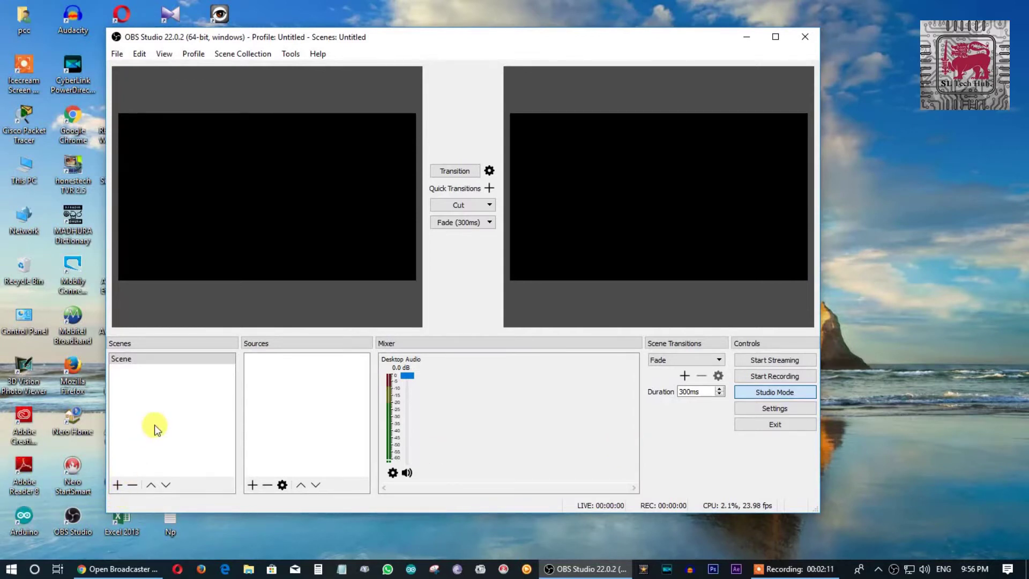
left_click(171, 408)
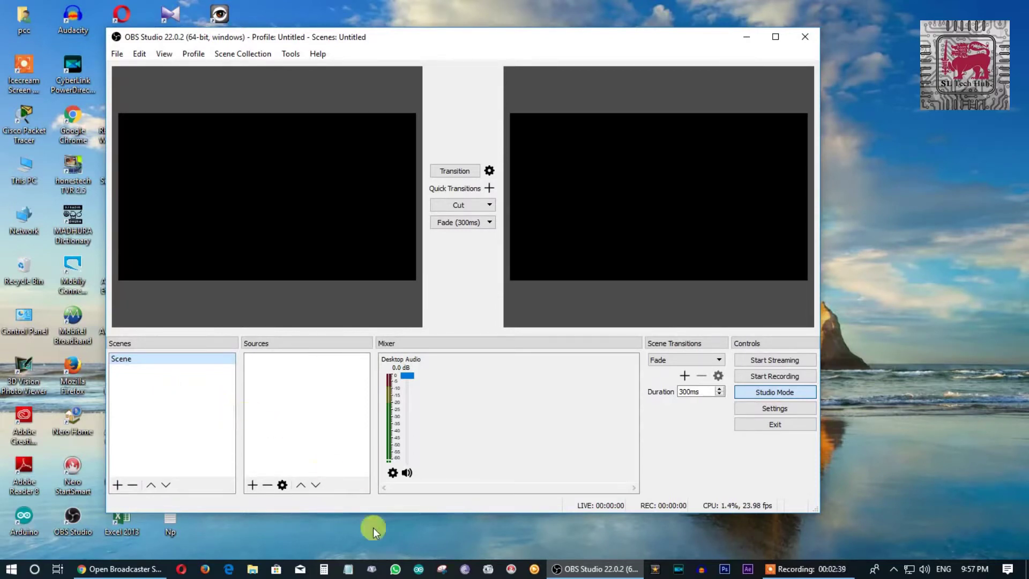
Switch to Chrome, review the feature overview on the OBS home page down to Studio Mode and Multiview, and return to OBS Studio.
left_click(125, 569)
scroll(478, 297, "down", 13)
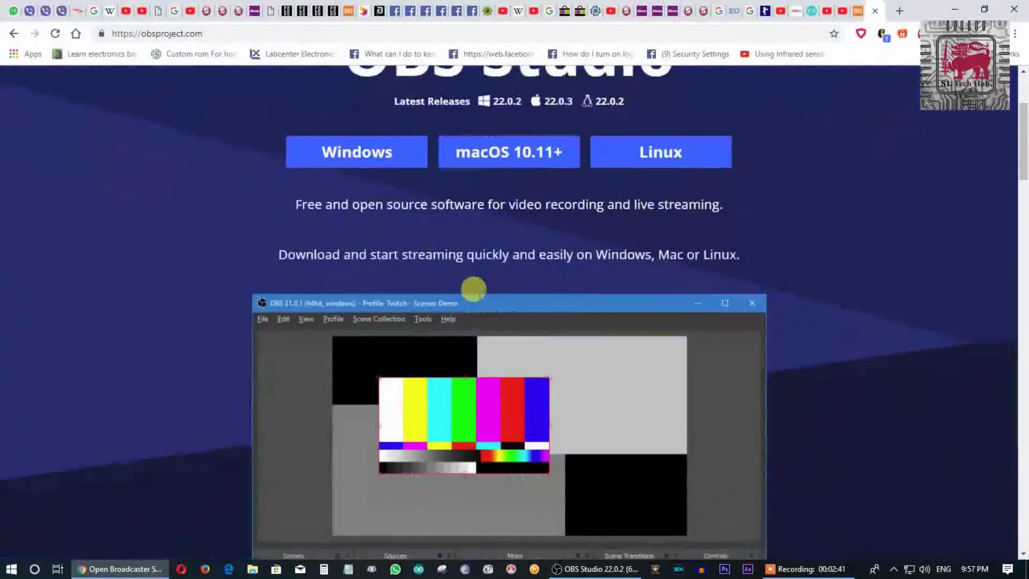
scroll(479, 310, "down", 15)
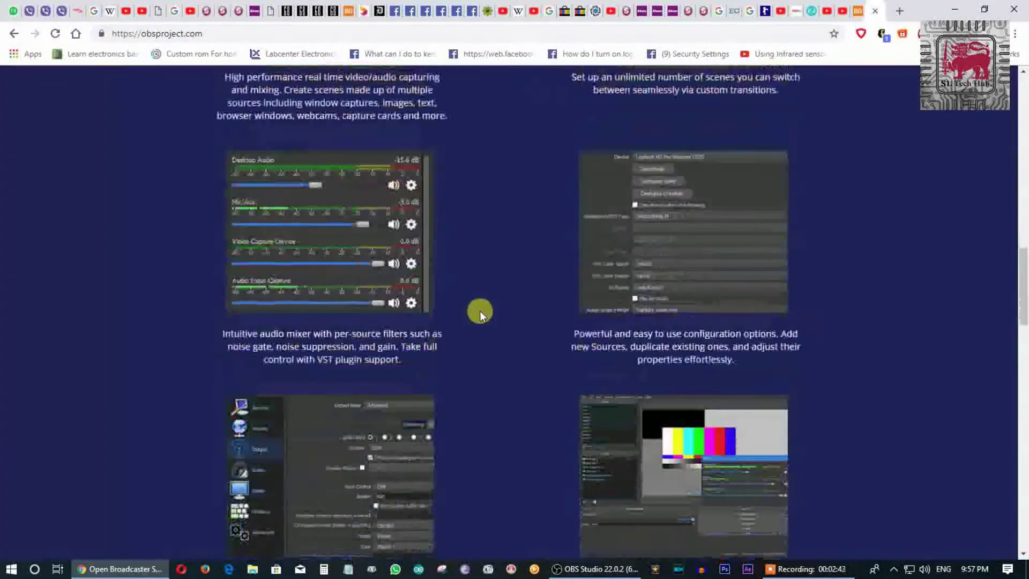
scroll(481, 328, "down", 10)
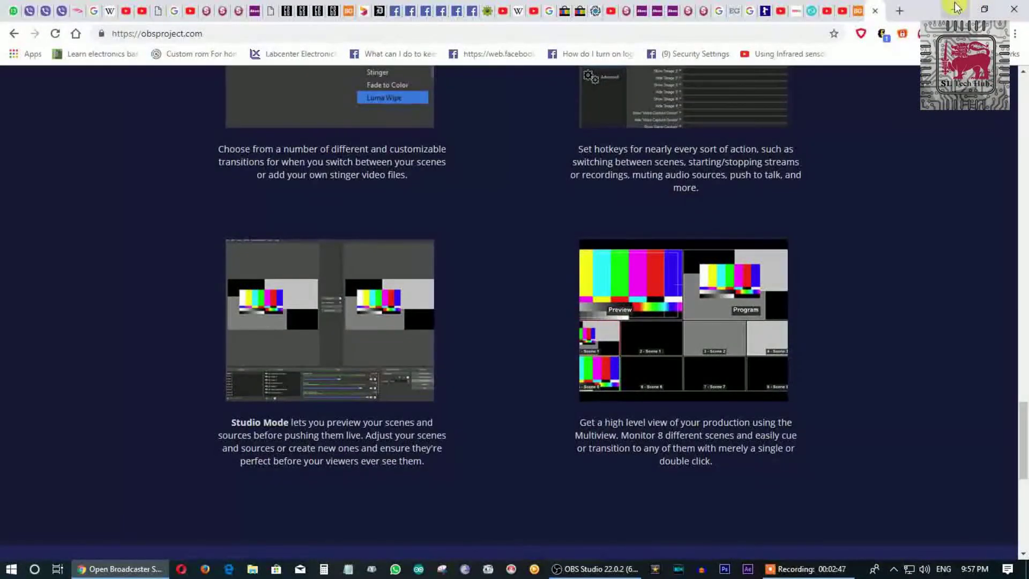
left_click(955, 9)
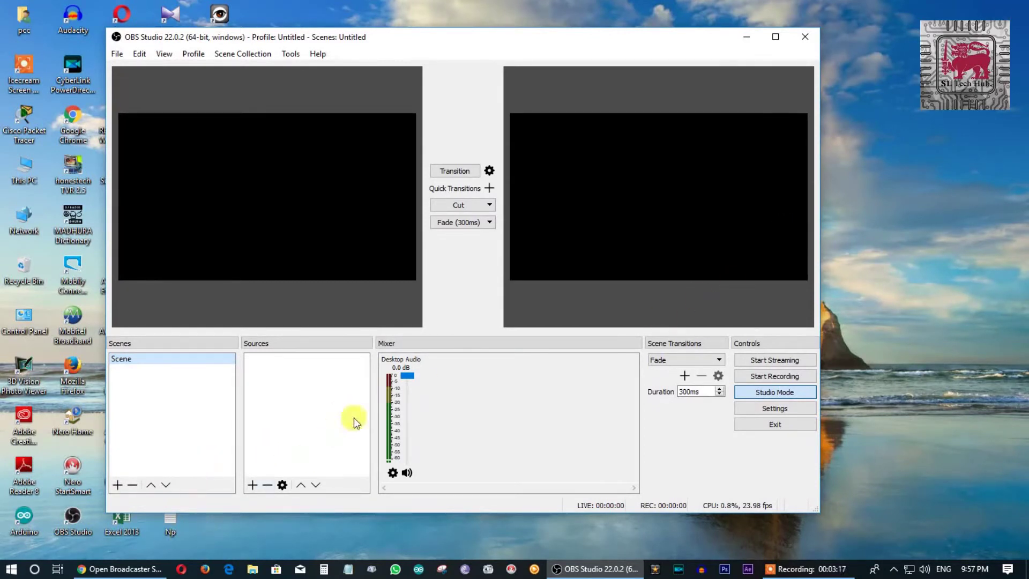
Add a new Display Capture source named "Screen 1" to the scene.
left_click(251, 485)
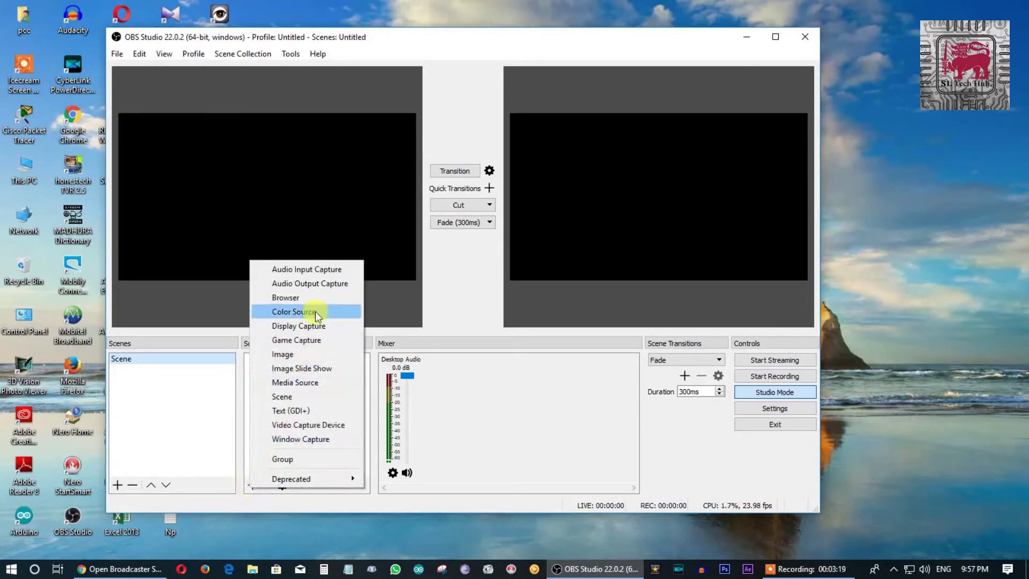
left_click(510, 498)
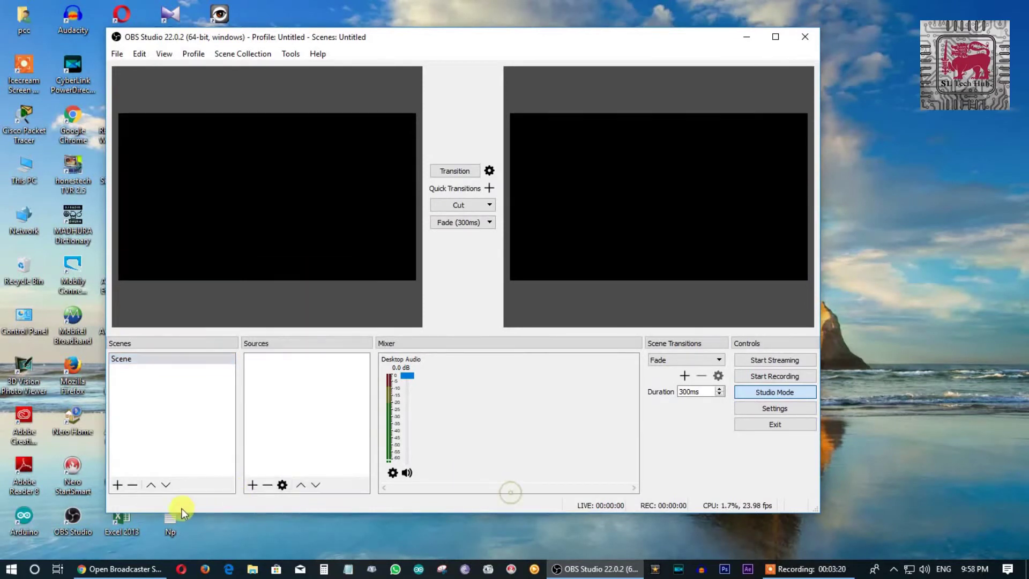
left_click(251, 484)
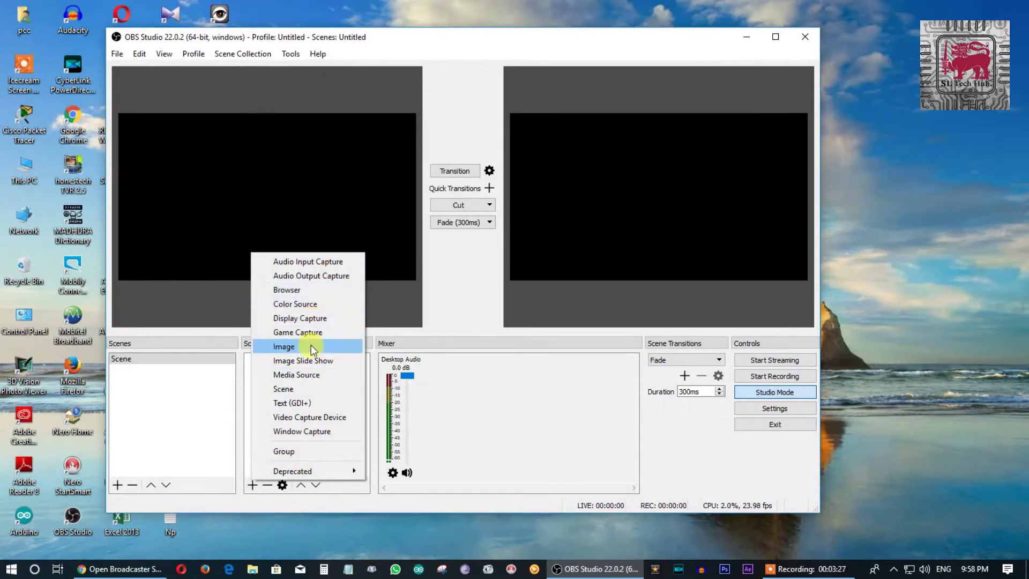
left_click(314, 318)
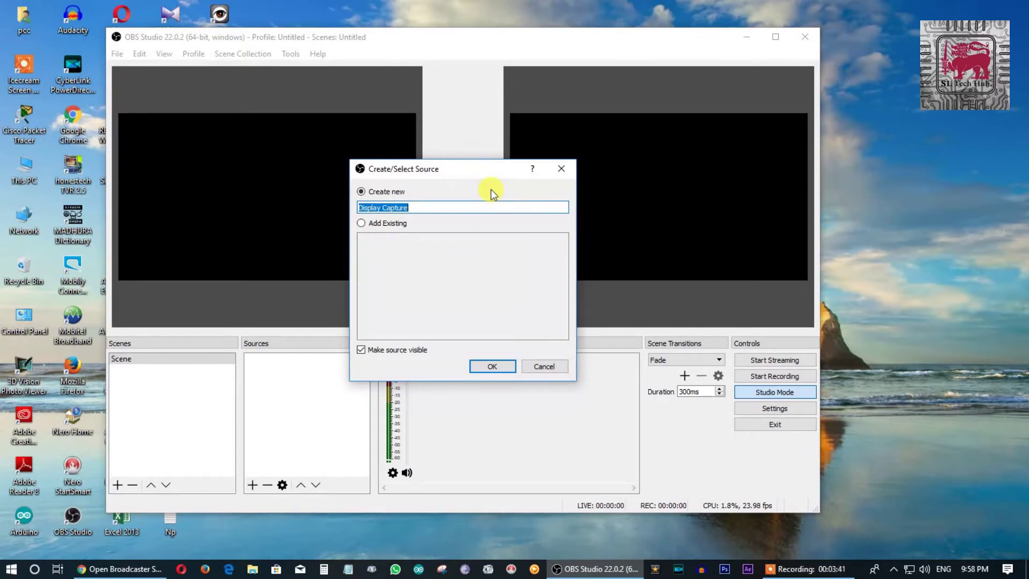
type("Screen 1")
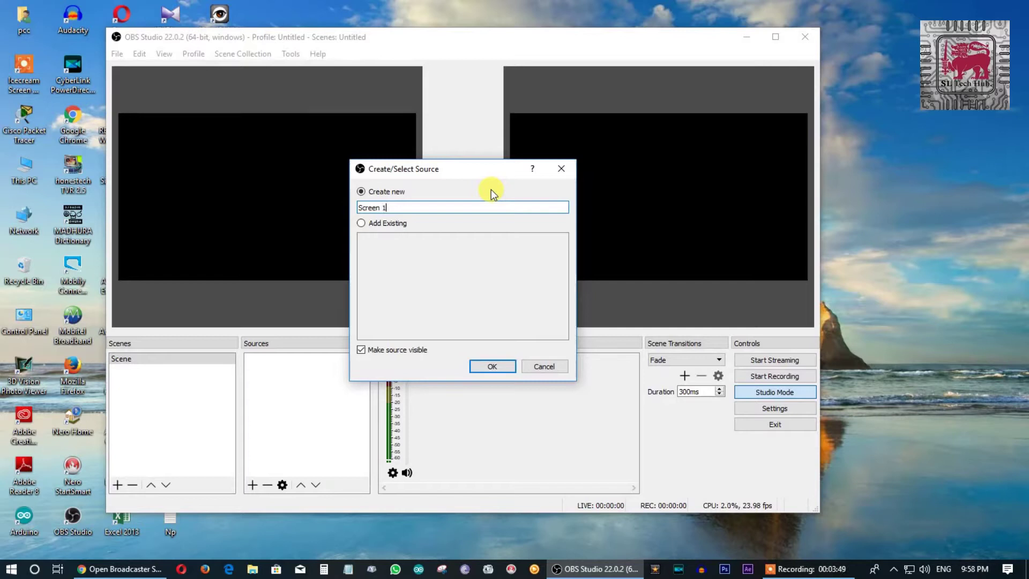
left_click(485, 367)
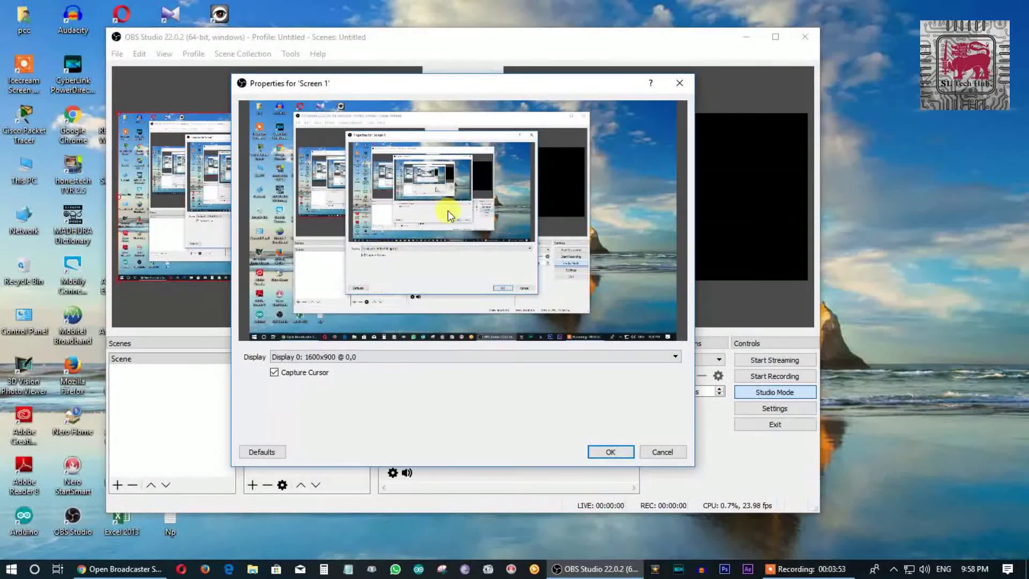
Set Screen 1 to capture Display 0: 1600x900 @ 0,0, restore its default properties and accept them.
left_click(398, 357)
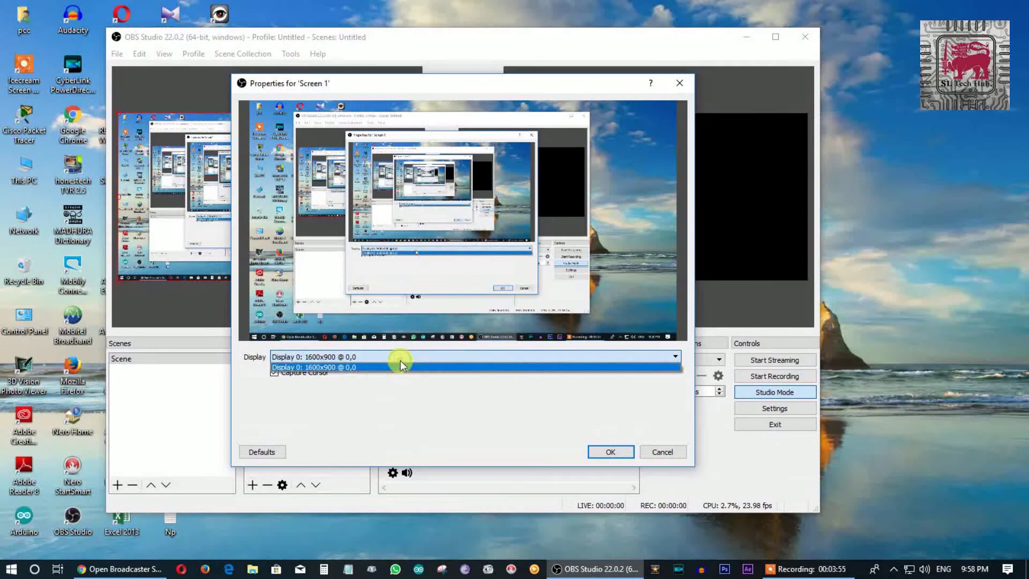
left_click(400, 362)
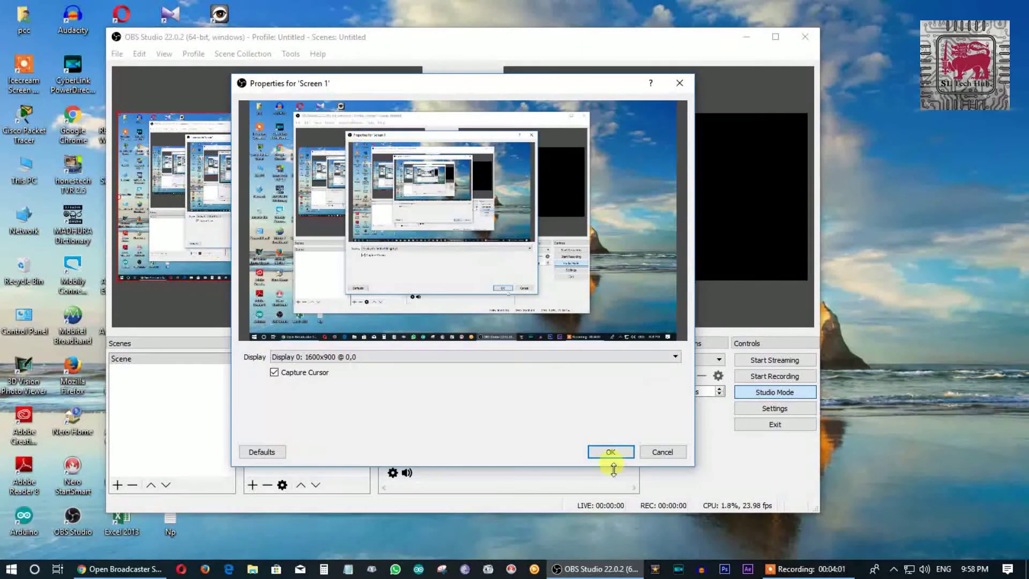
left_click(277, 451)
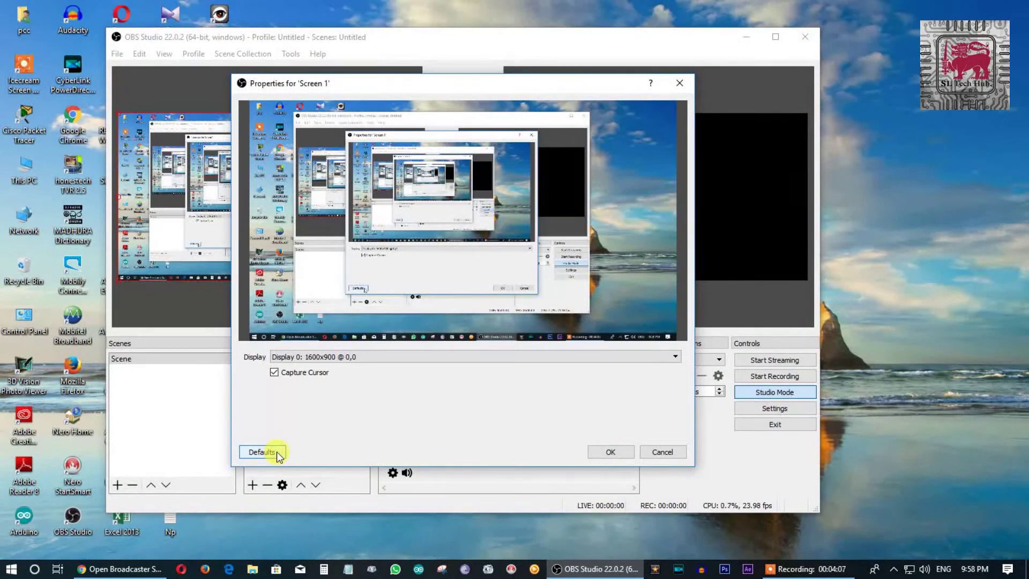
left_click(610, 450)
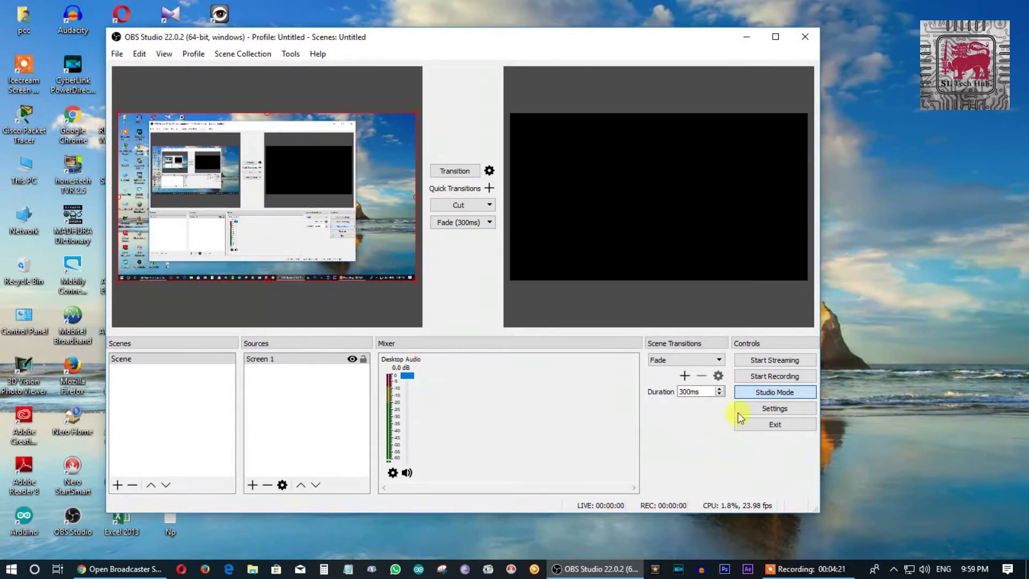
Turn Studio Mode off and on again, and transition the preview scene to the program output.
left_click(748, 394)
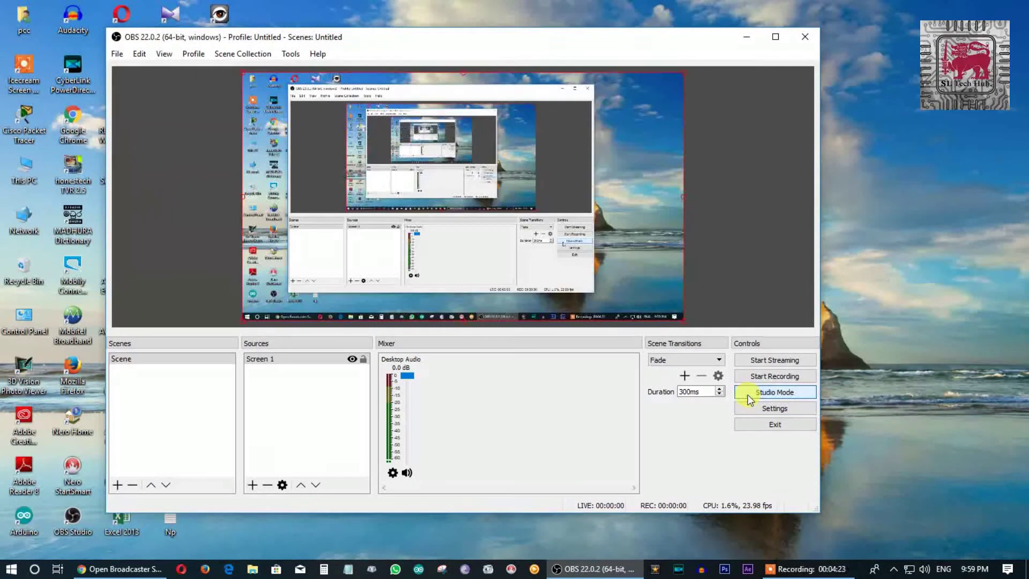
left_click(749, 394)
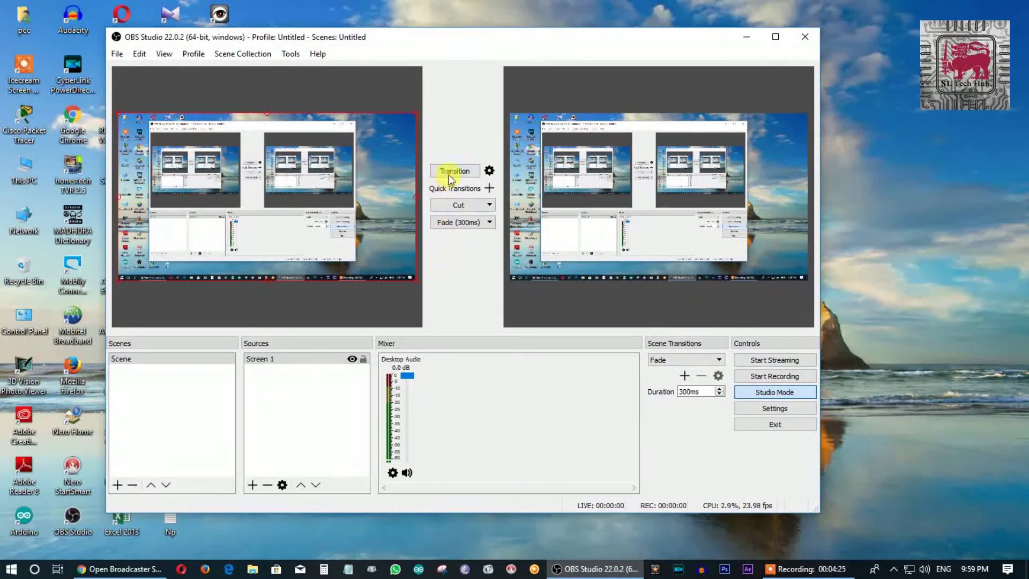
left_click(456, 170)
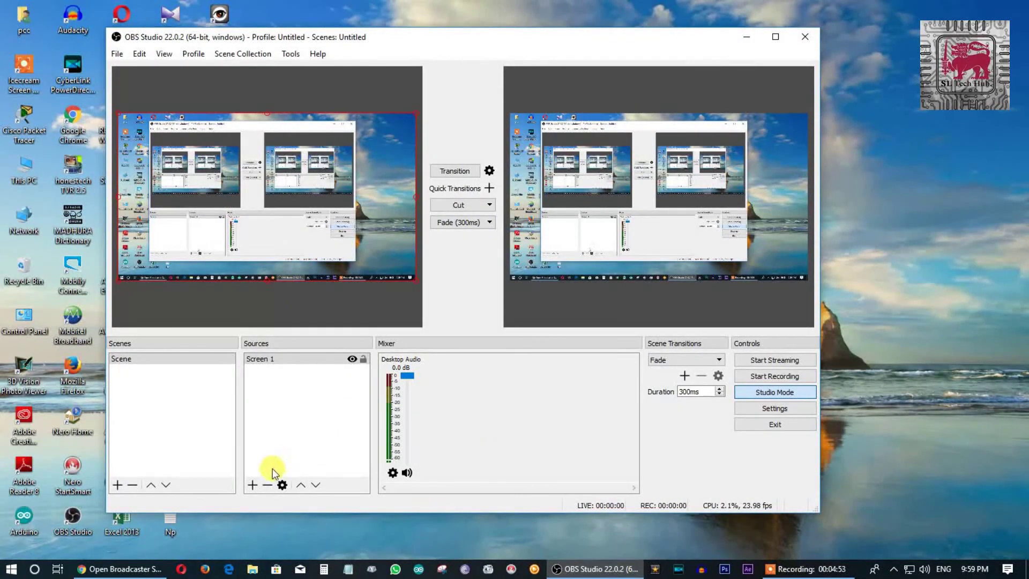
left_click(253, 484)
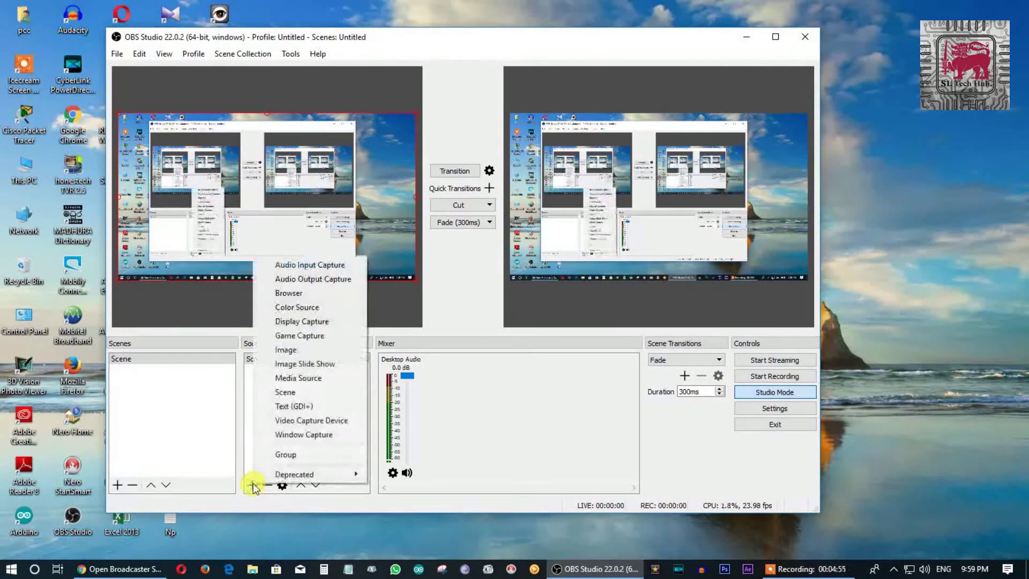
left_click(491, 413)
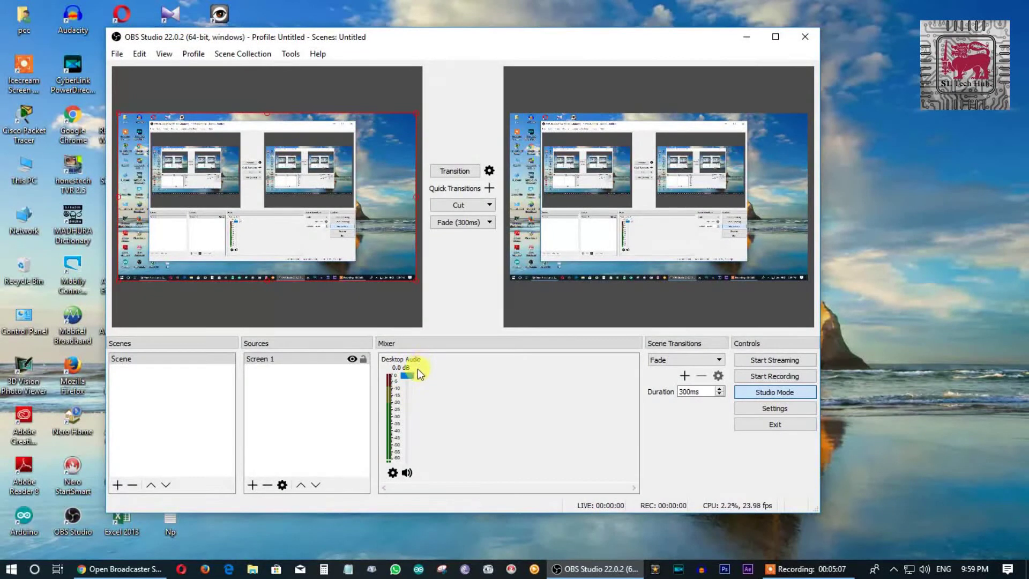
Examine the Desktop Audio volume fader and its available options in the mixer.
mouse_move(410, 373)
left_mouse_down()
mouse_move(409, 461)
mouse_move(405, 373)
left_mouse_up()
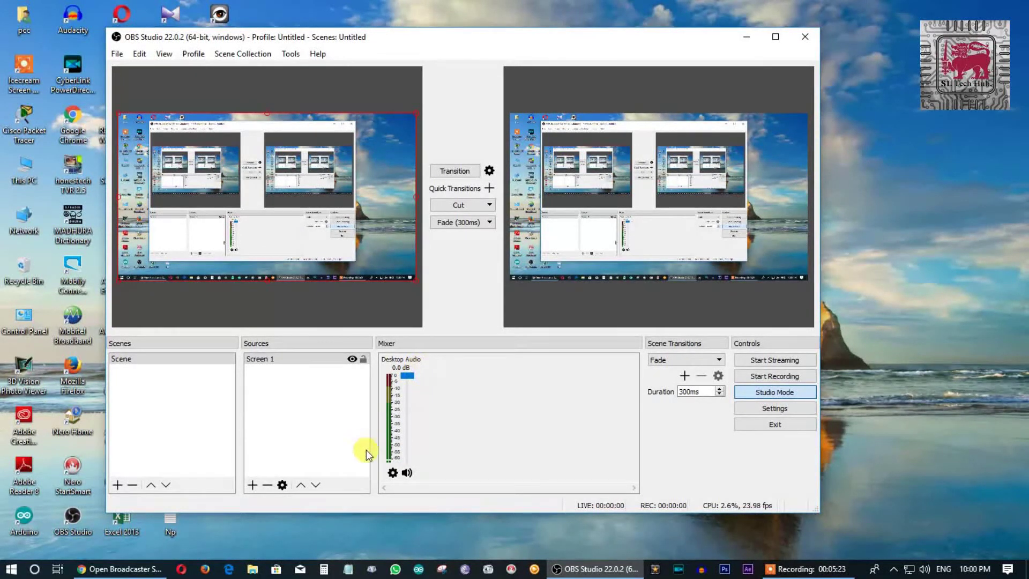
left_click(393, 473)
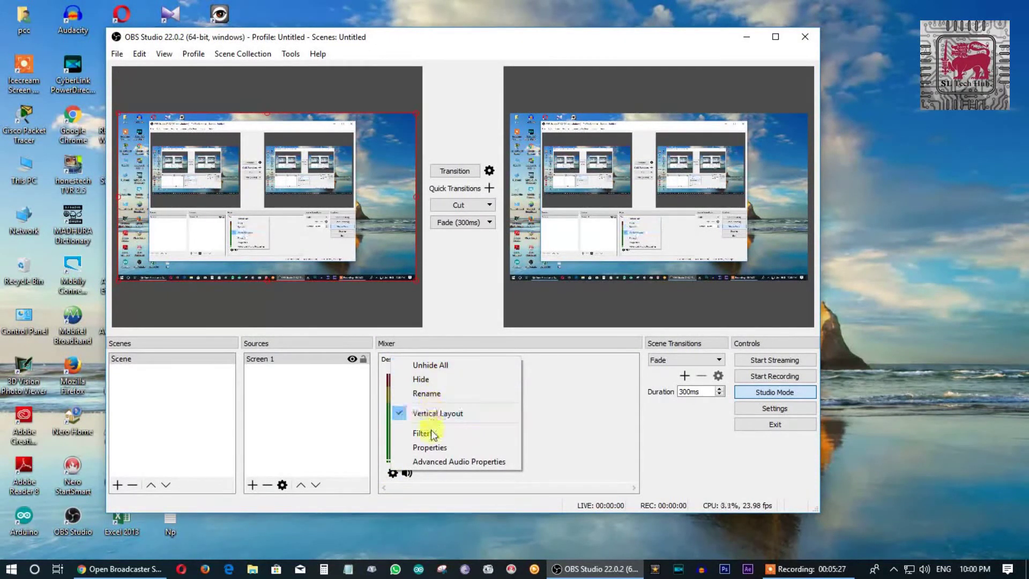
left_click(527, 443)
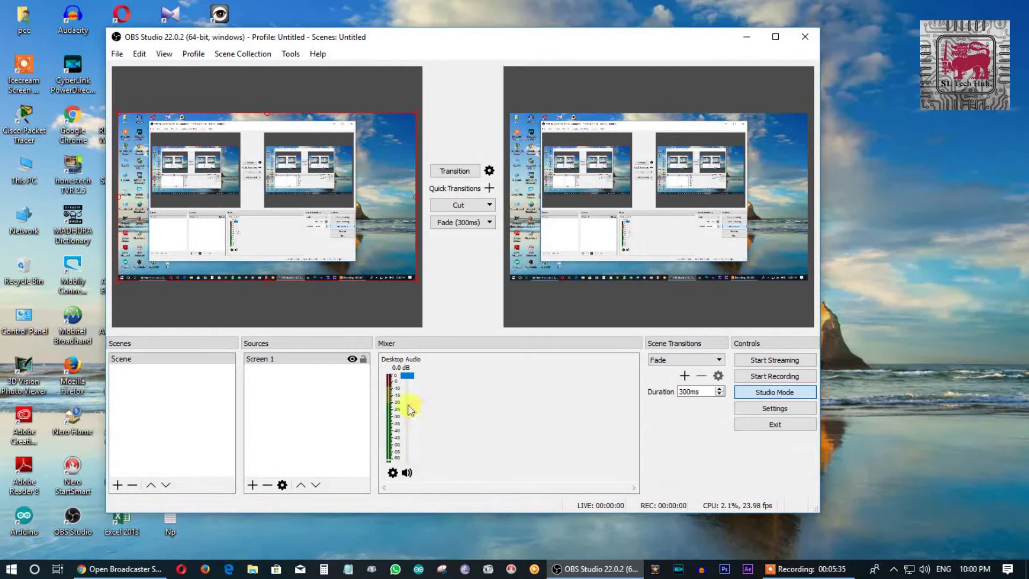
mouse_move(407, 376)
left_mouse_down()
mouse_move(410, 424)
mouse_move(403, 363)
left_mouse_up()
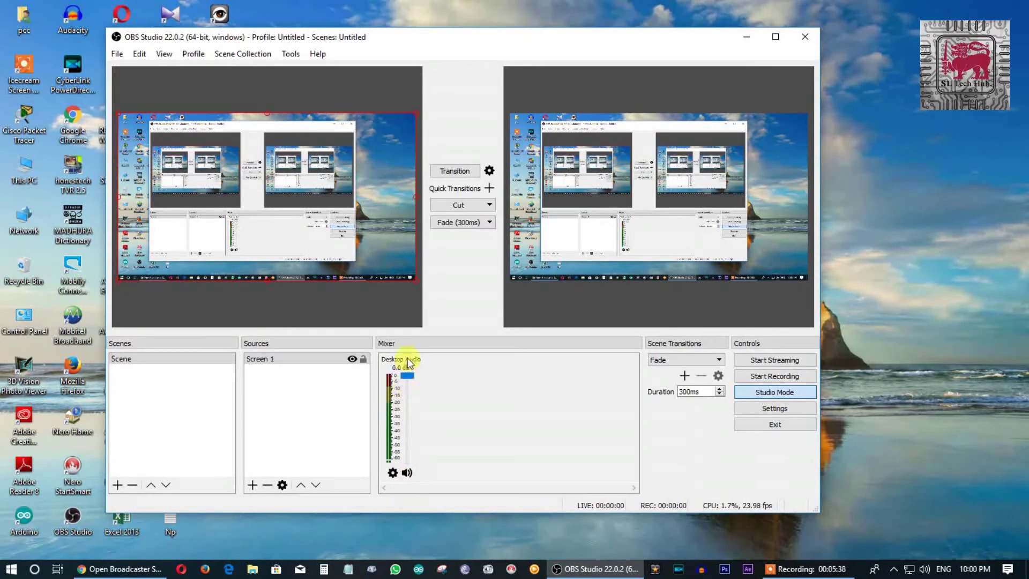
Choose Fade from the available scene transitions.
left_click(406, 474)
left_click(688, 357)
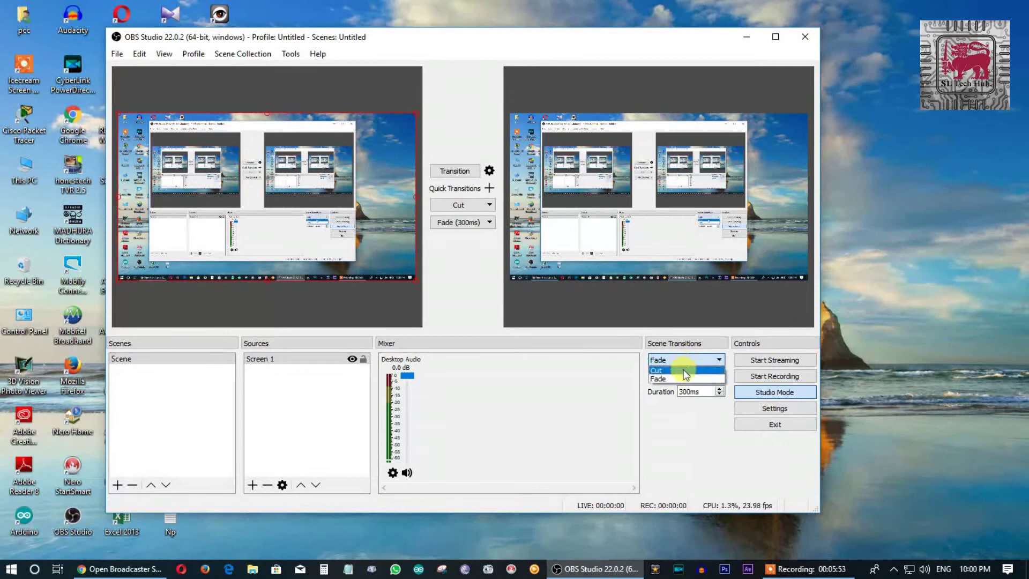
left_click(681, 377)
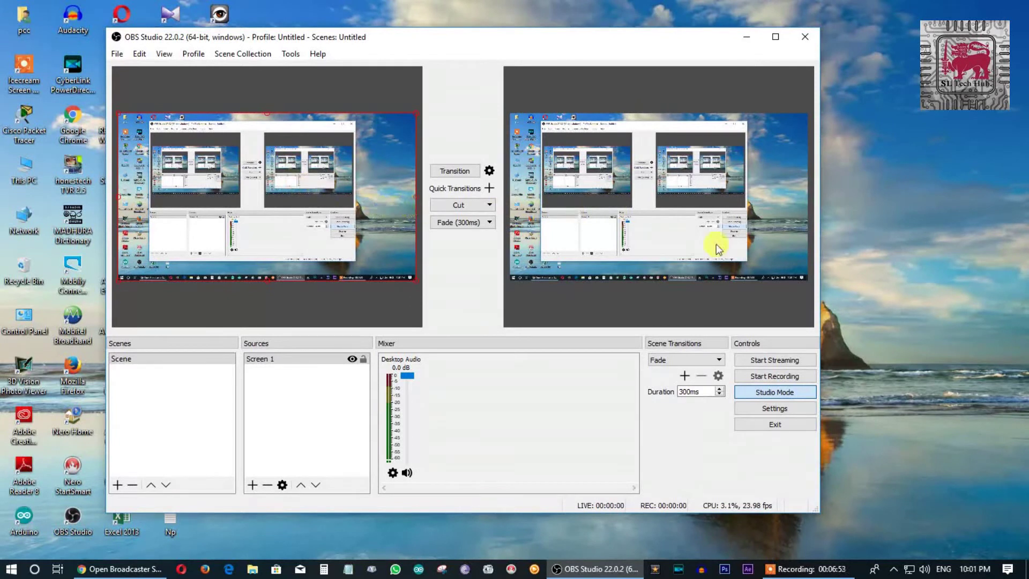
Switch Studio Mode off to show the single preview, and switch it back on.
left_click(746, 394)
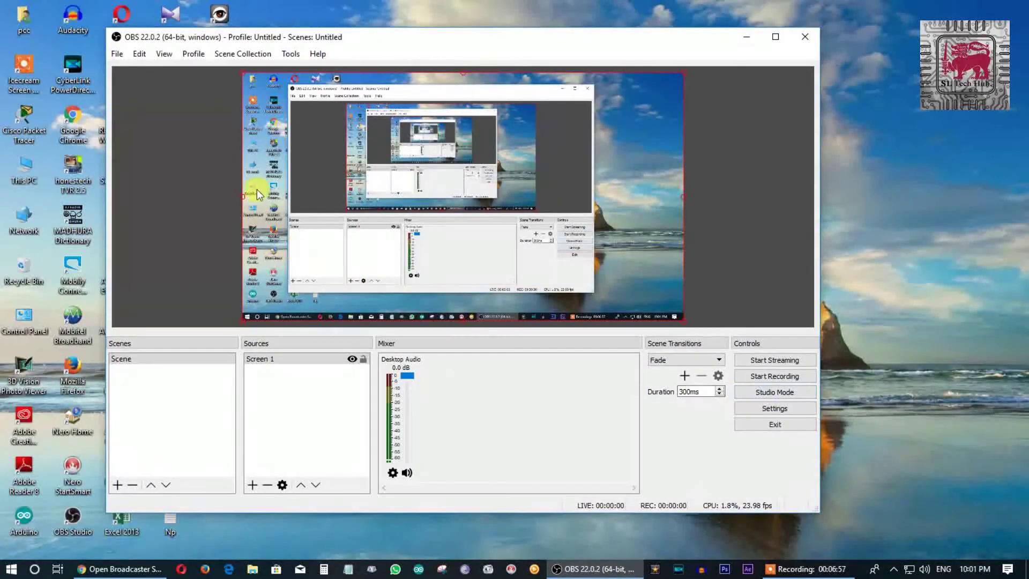
left_click(777, 393)
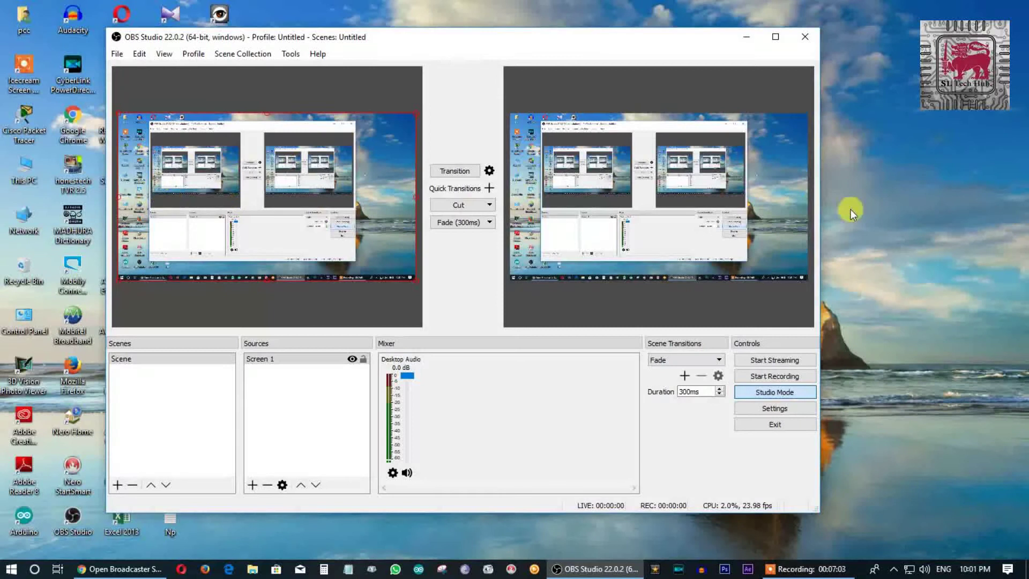
Examine the General options in the program settings down to Multiview, and close the settings.
left_click(775, 408)
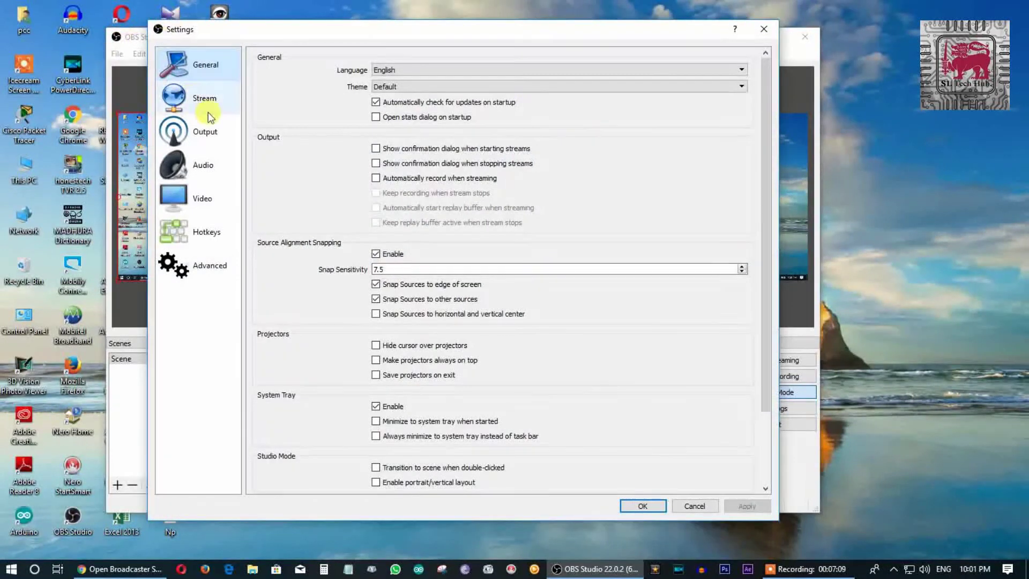
scroll(343, 140, "down", 3)
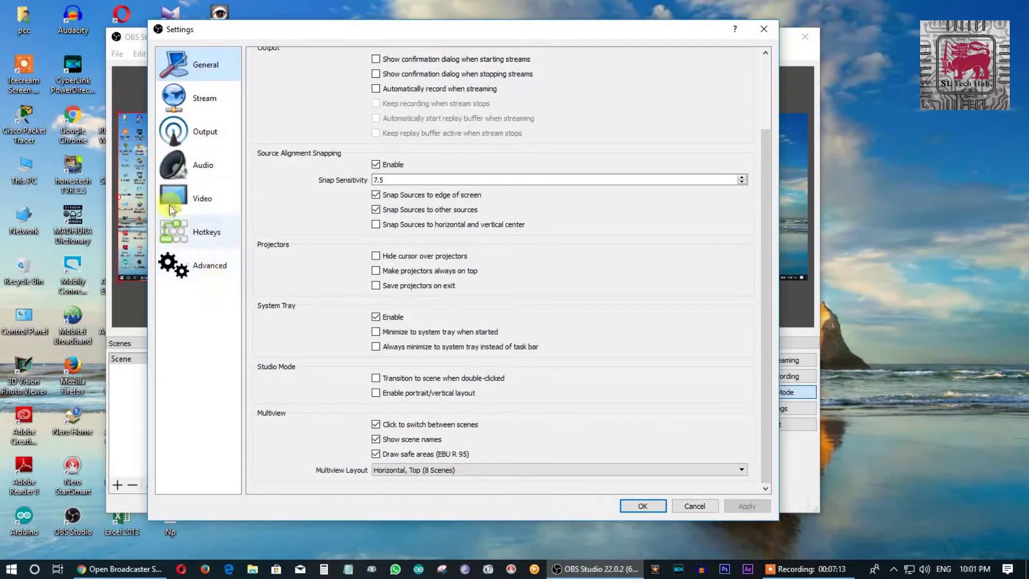
left_click(658, 504)
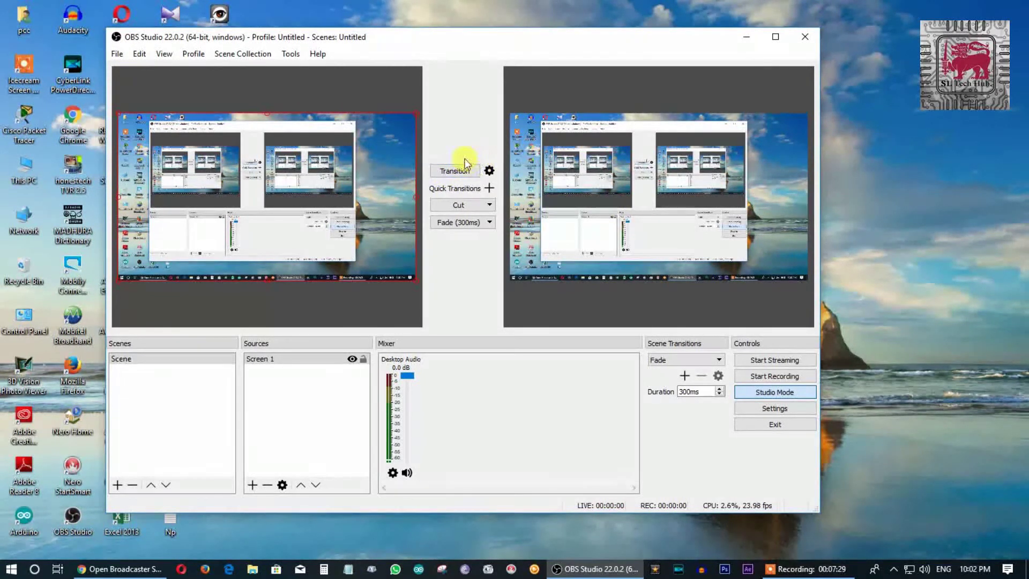
Disable Studio Mode and enable it again.
left_click(774, 394)
left_click(774, 394)
Apply the Cut quick transition and add another Fade (300ms) quick transition.
left_click(488, 188)
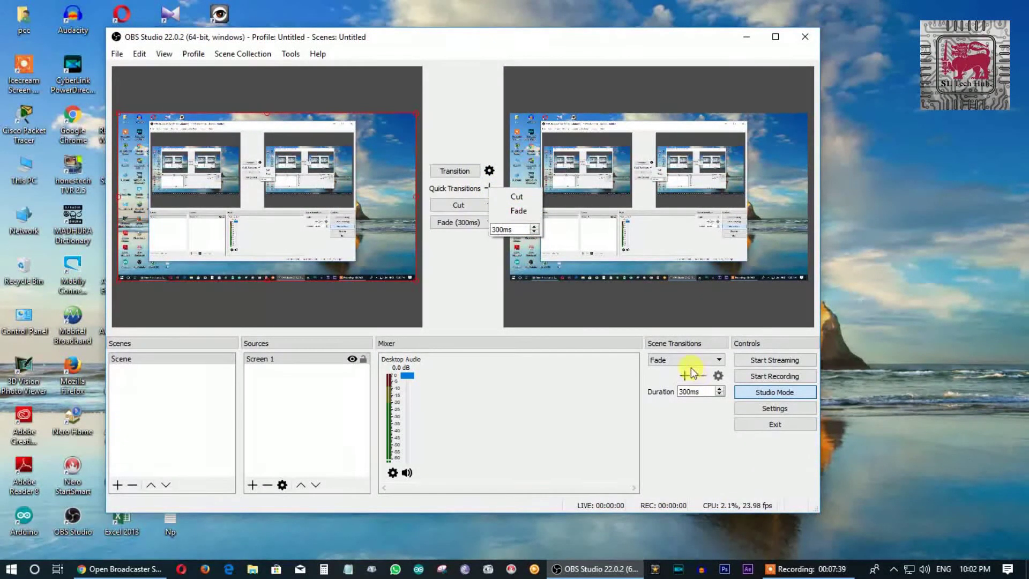
left_click(688, 363)
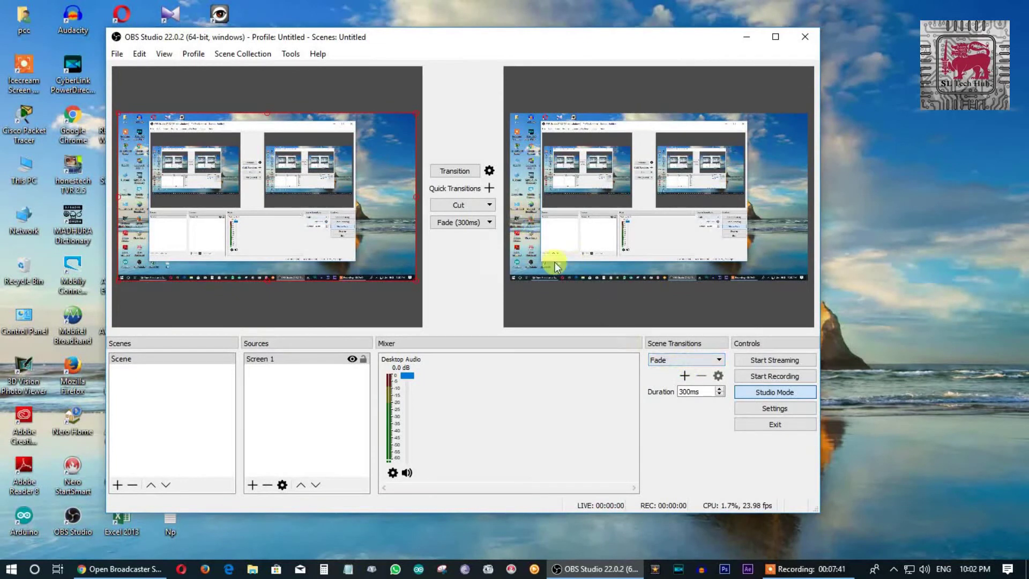
left_click(458, 205)
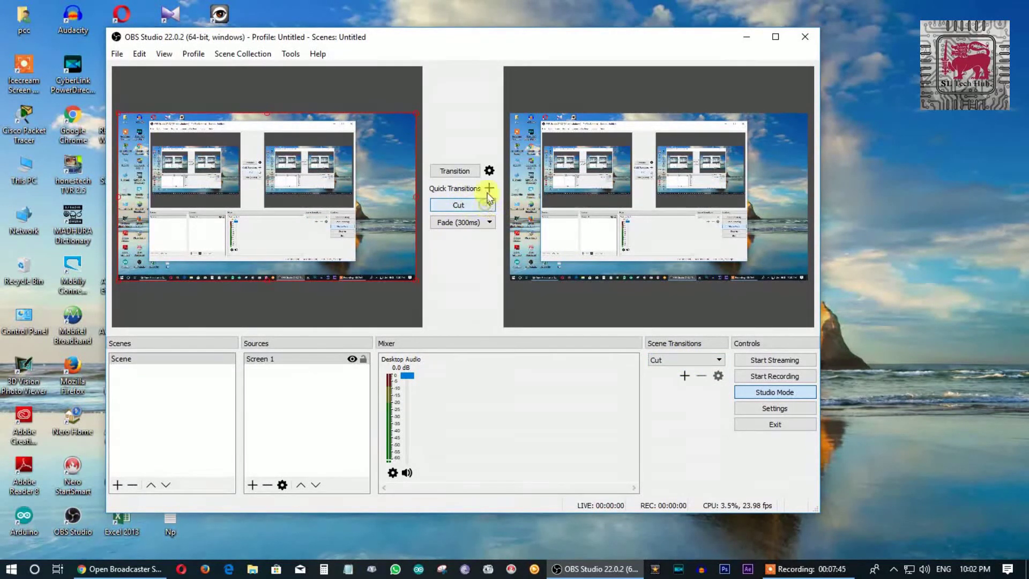
left_click(489, 188)
left_click(500, 216)
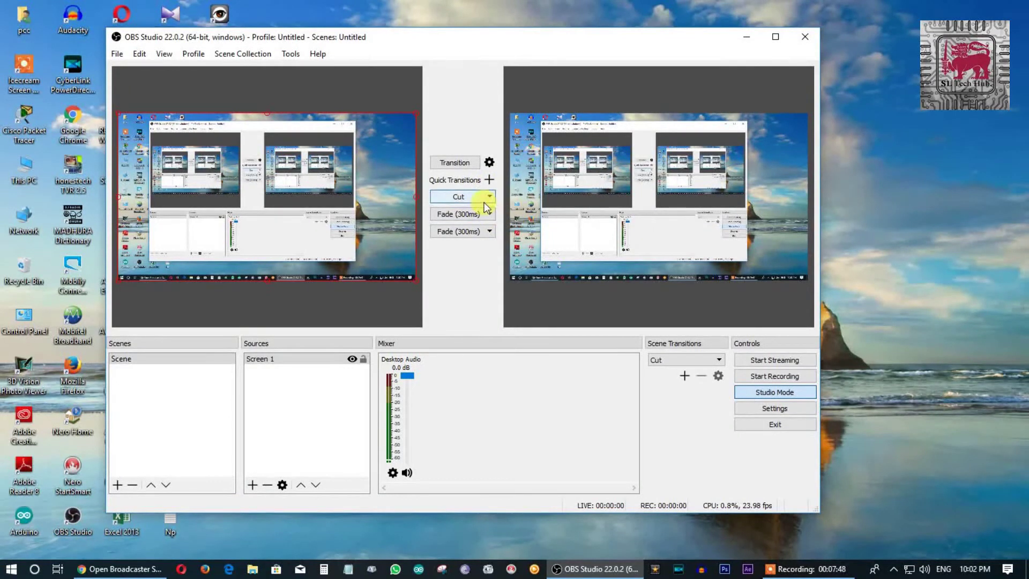
Apply the newly added Fade (300ms) quick transition, and transition the preview to the program output.
left_click(485, 236)
left_click(486, 235)
left_click(469, 268)
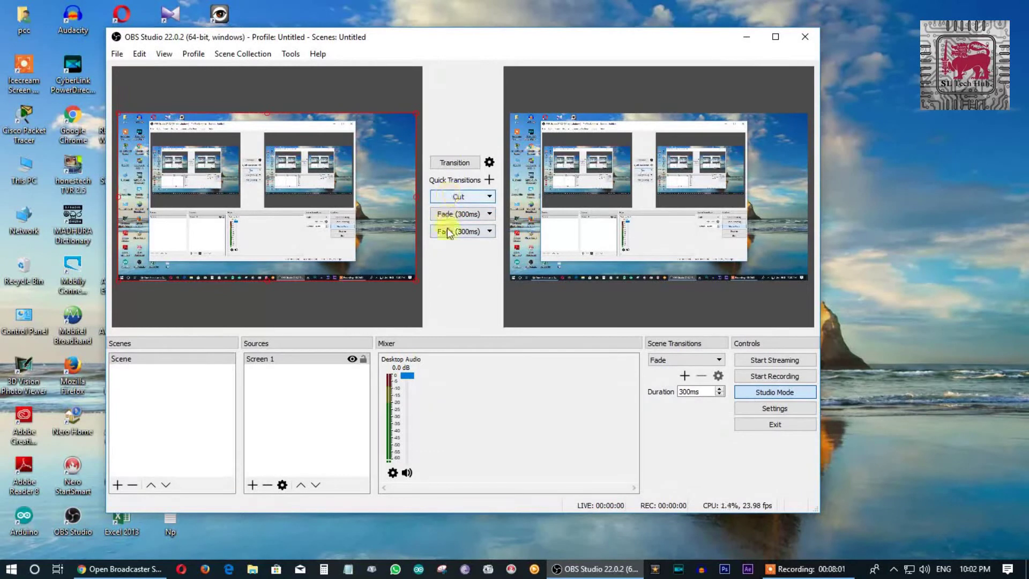
left_click(450, 163)
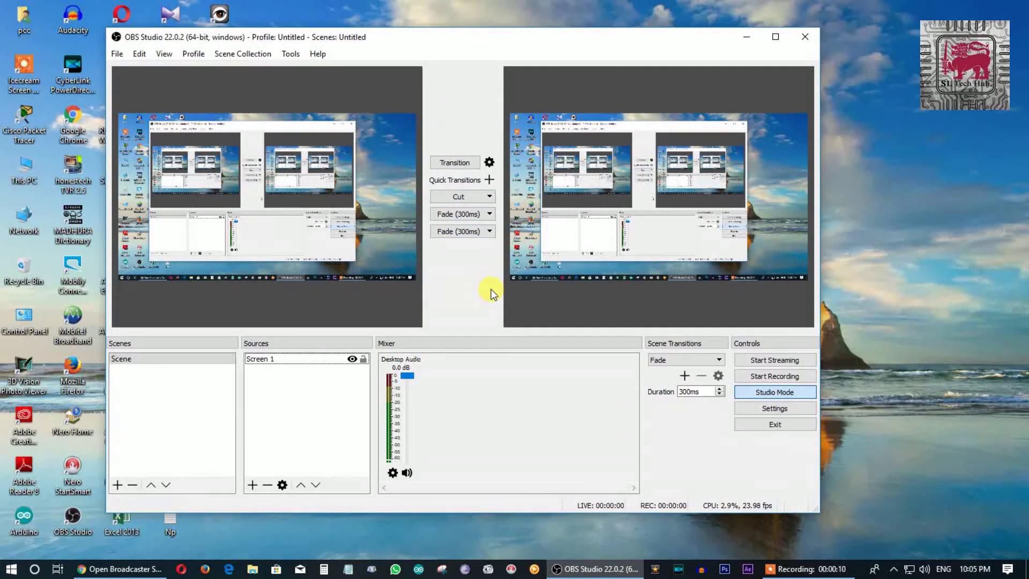
Create a new Image source named "Channel logo" in the scene.
left_click(358, 178)
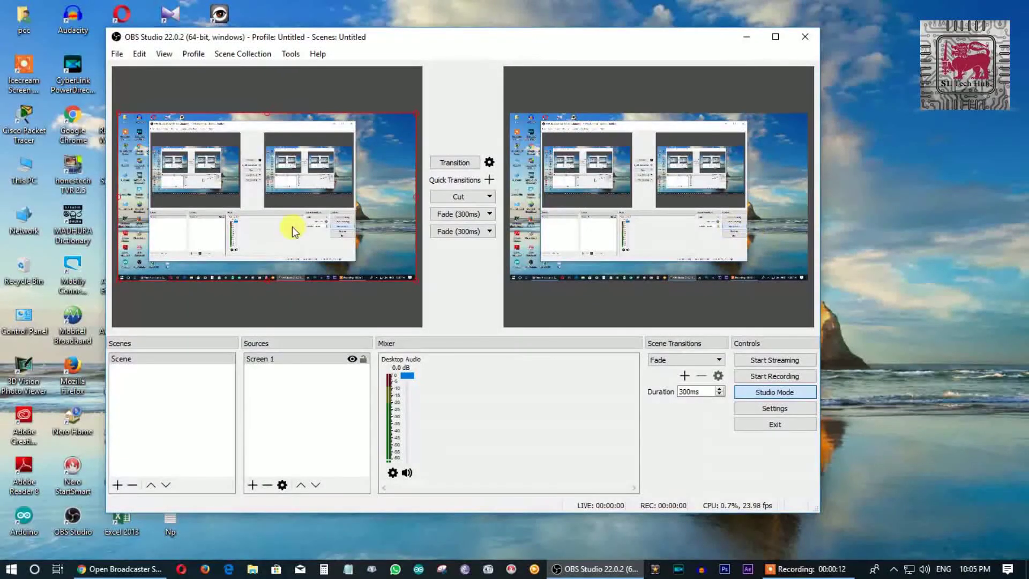
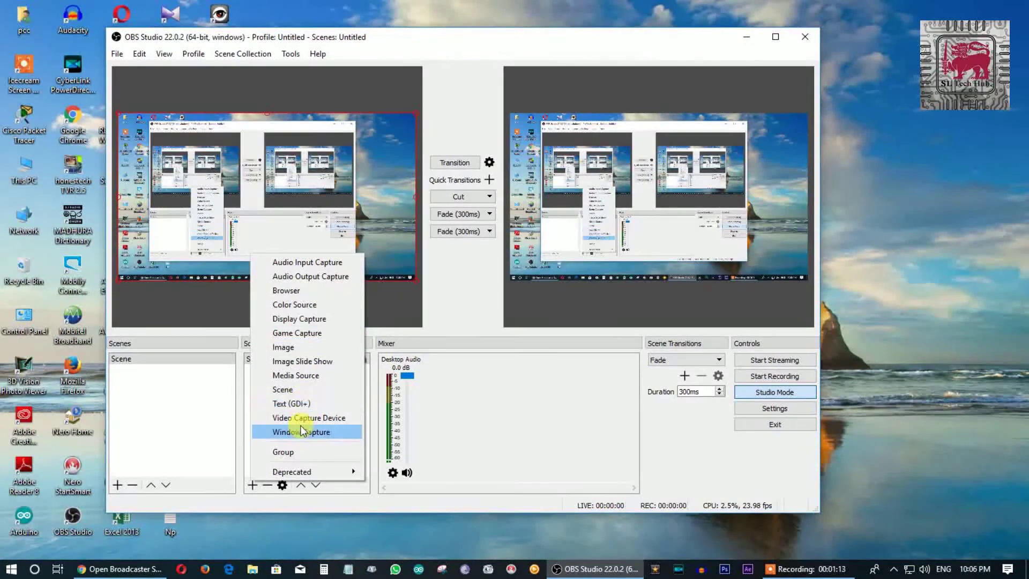
left_click(292, 347)
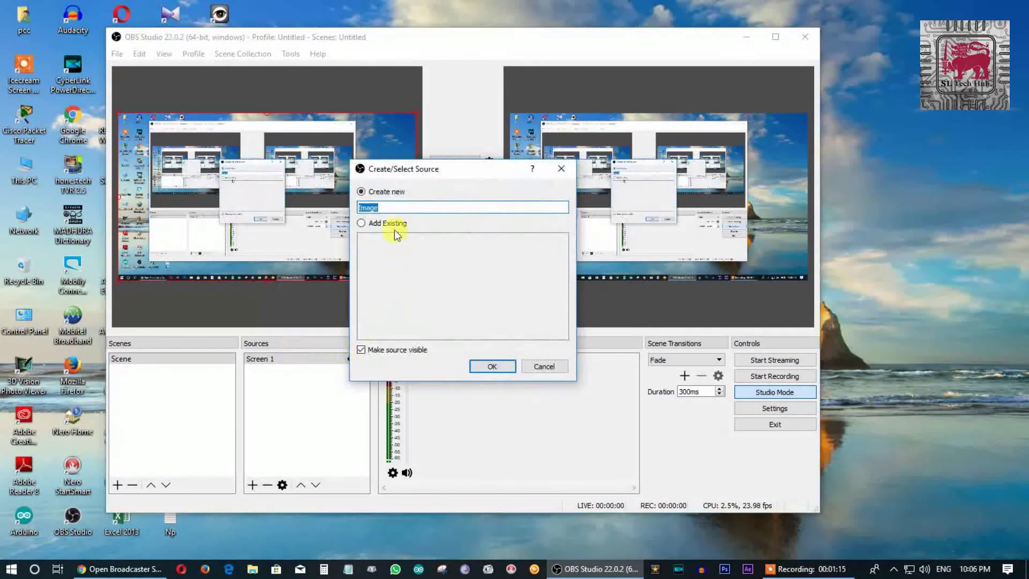
type("Channel")
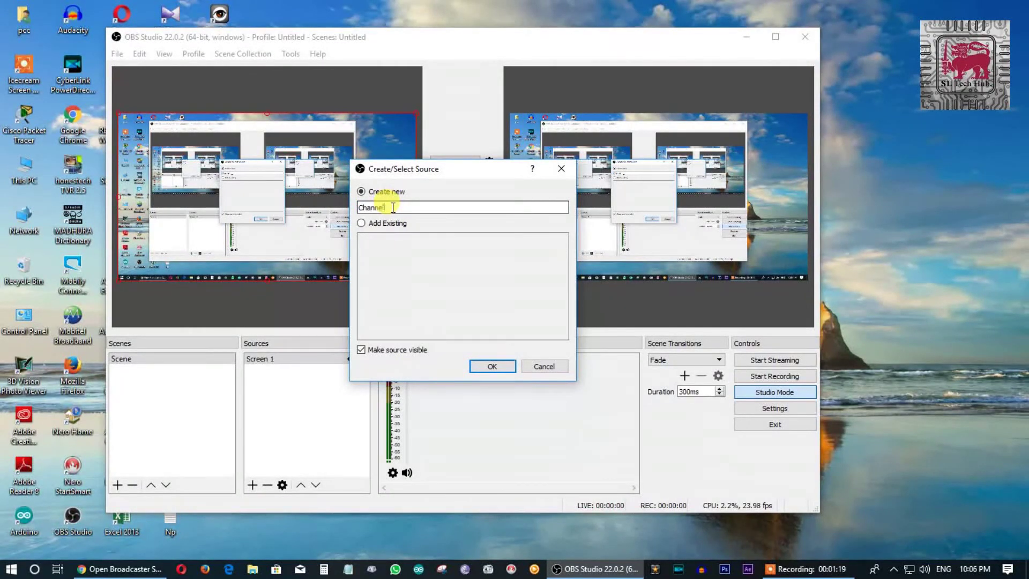
type(" logo")
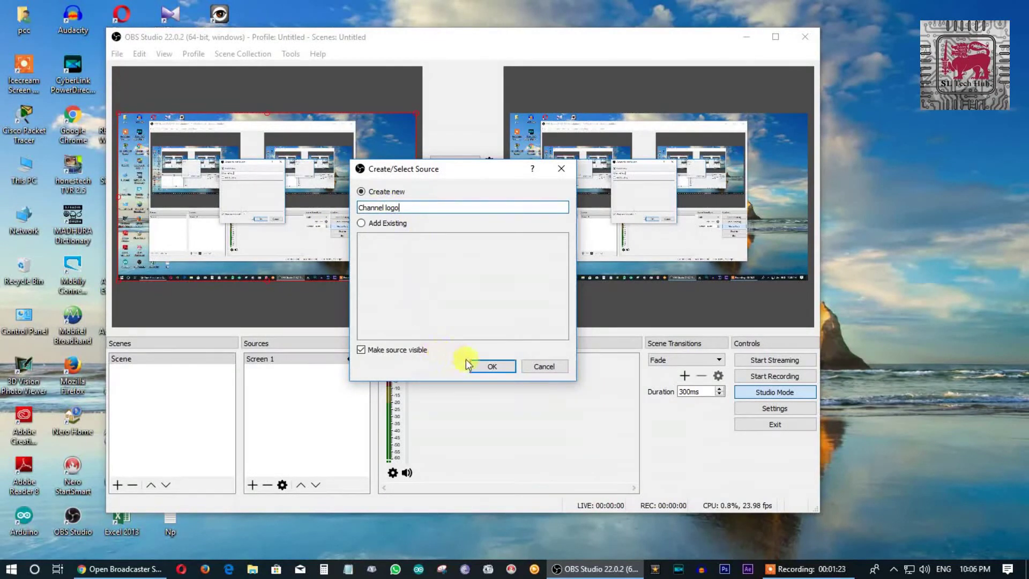
left_click(485, 367)
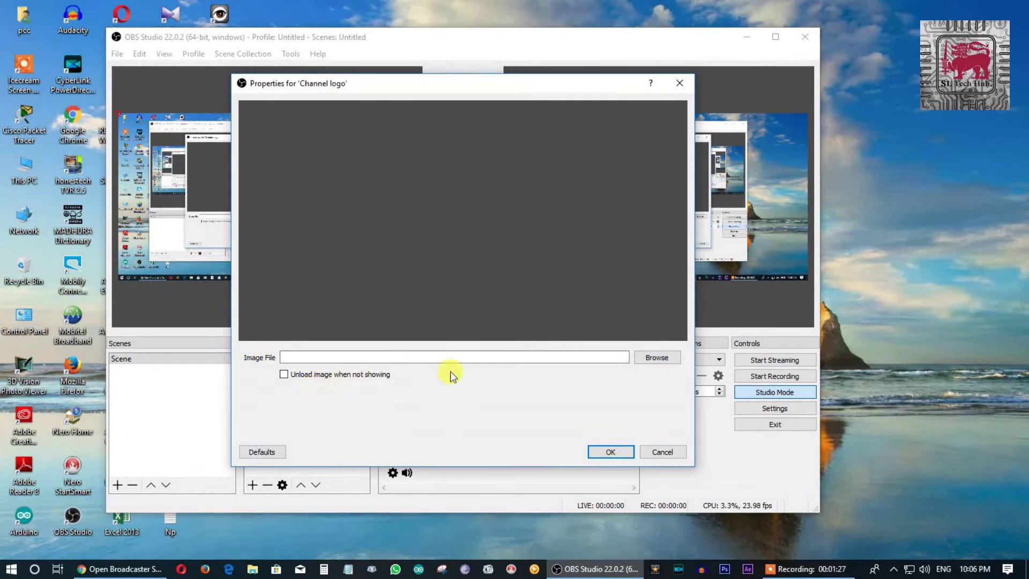
Load "Profile picture B&W.jpg" from Local Disk (E:) as the Channel logo image and accept the properties.
left_click(653, 358)
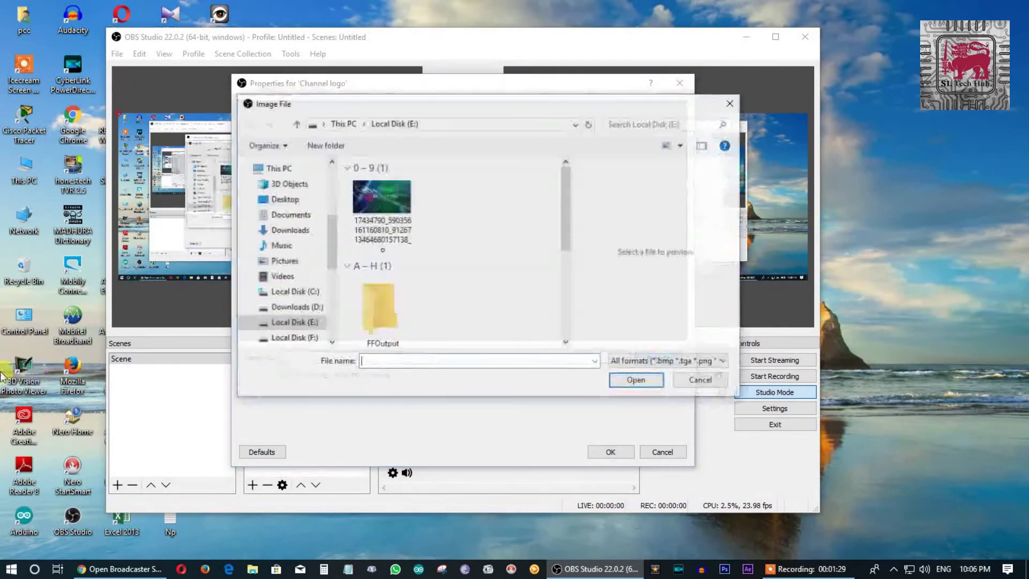
left_click(407, 302)
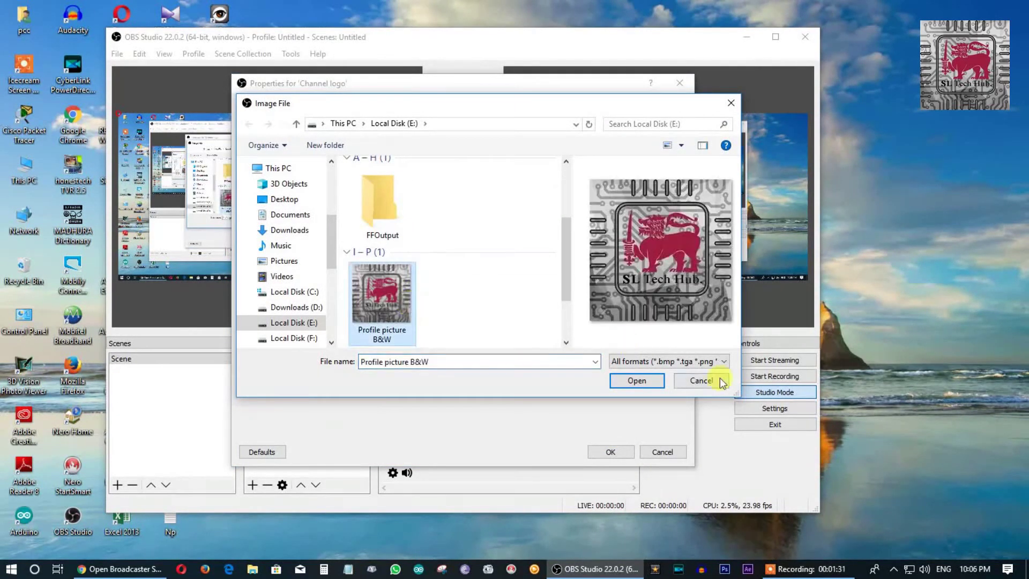
left_click(618, 378)
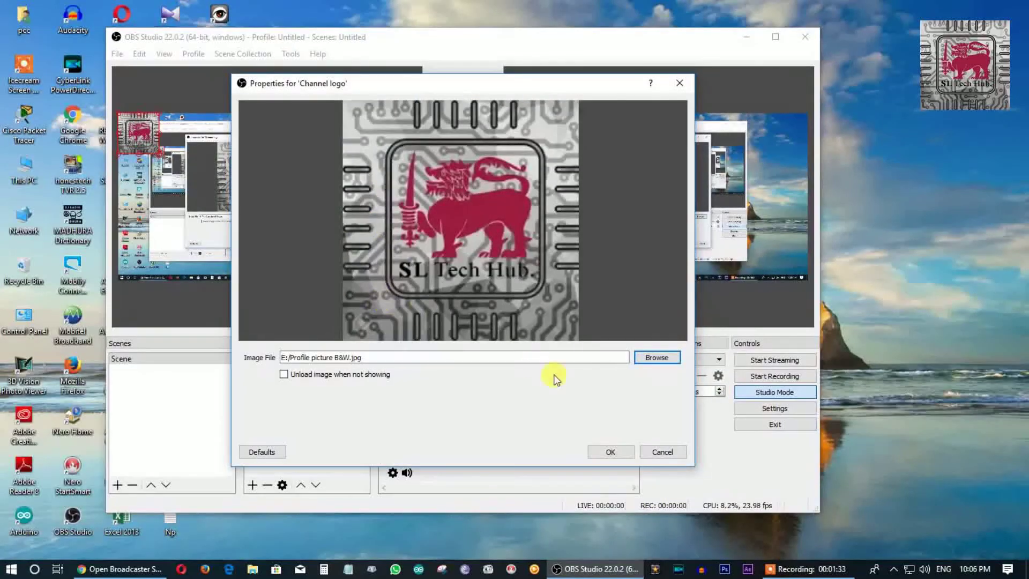
left_click(610, 452)
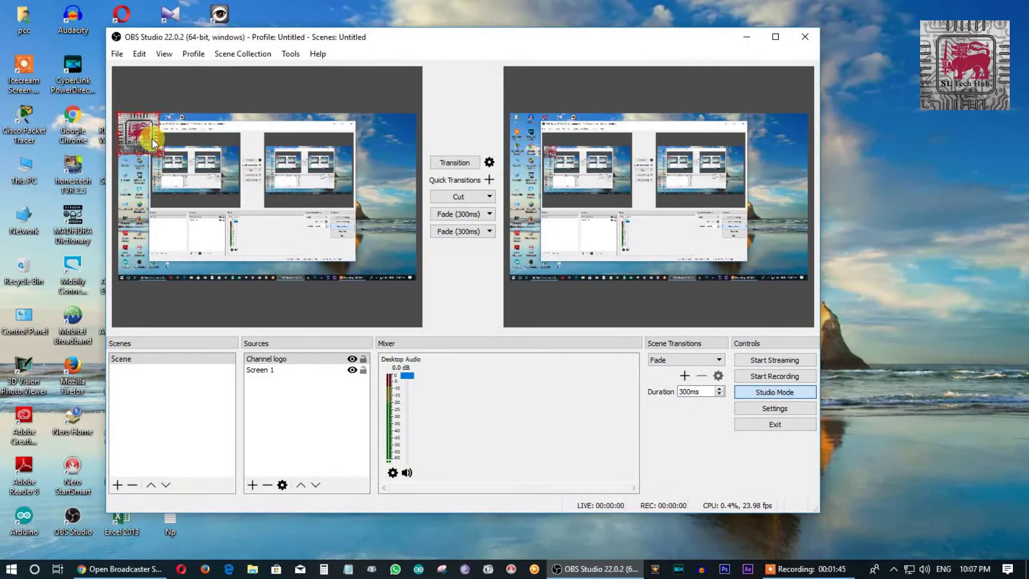
Move the Channel logo to the upper-right corner of the preview scene, transitioning to the program output before and after the move.
left_click(444, 167)
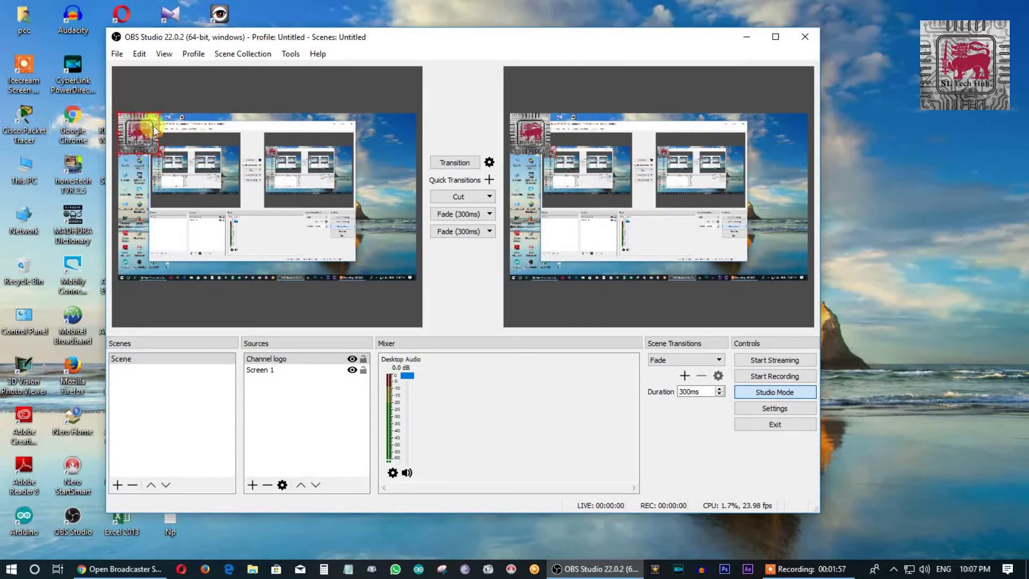
left_click_drag(137, 131, 393, 134)
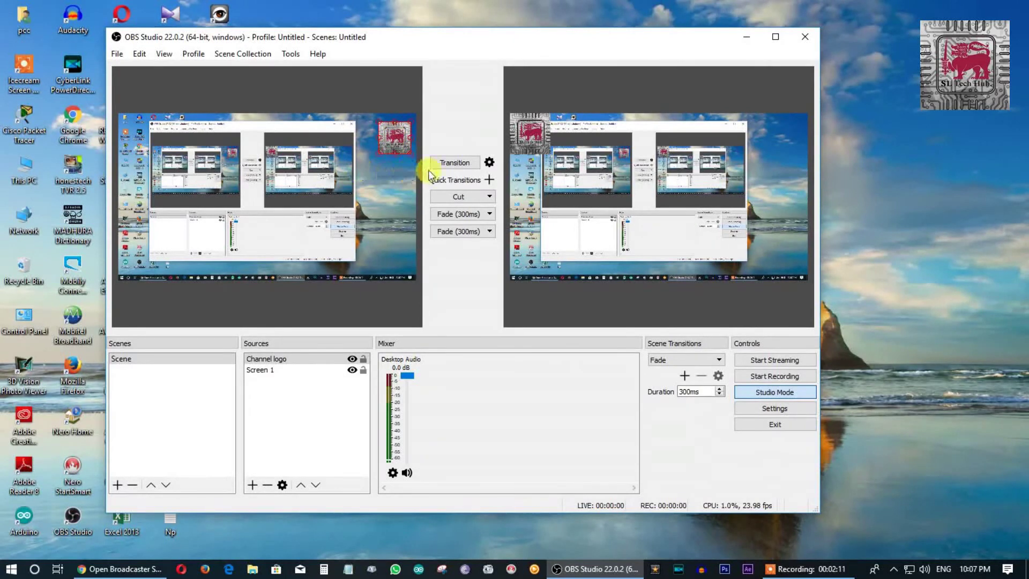
left_click(455, 163)
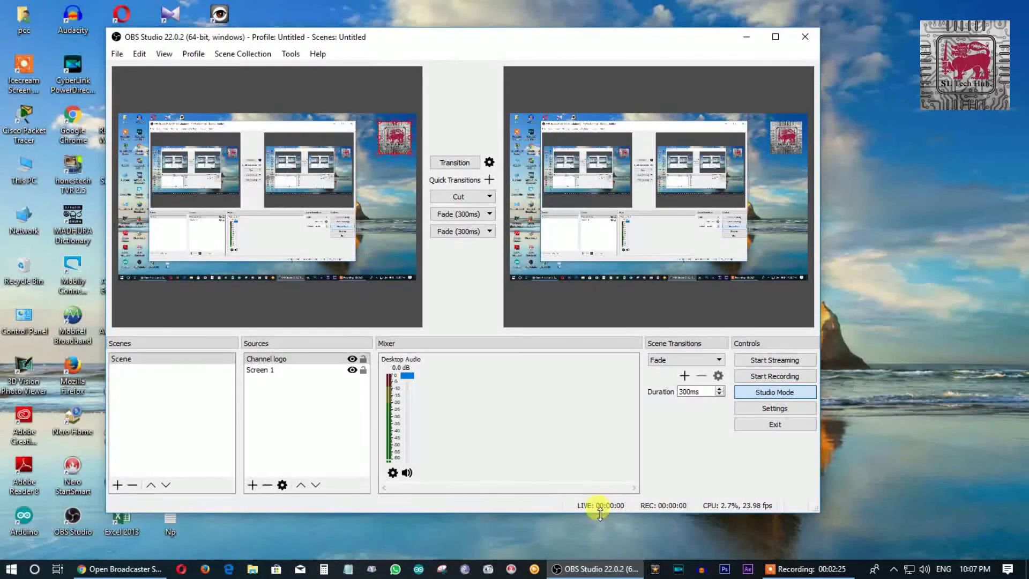
left_click(117, 53)
mouse_move(141, 53)
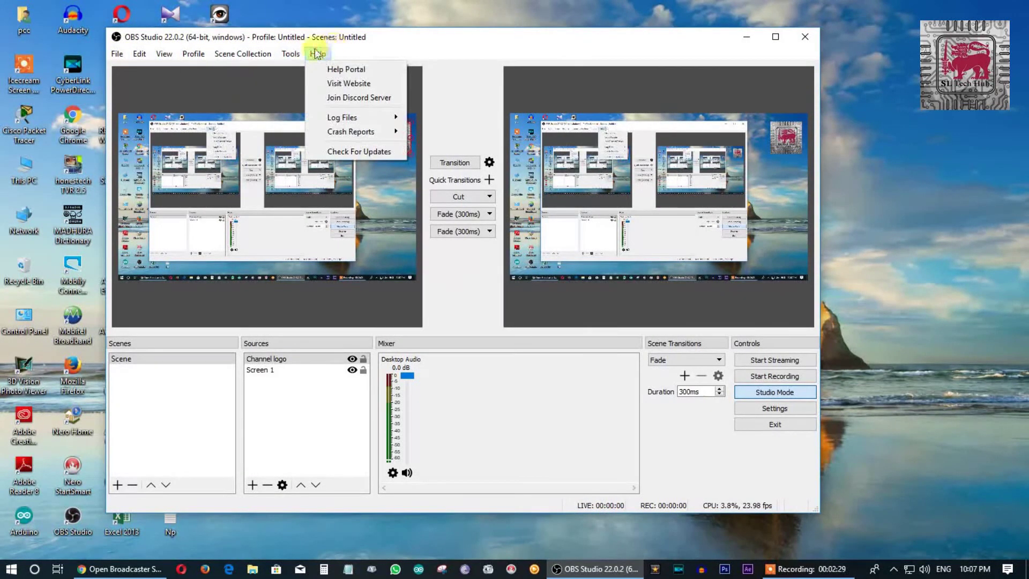
mouse_move(105, 55)
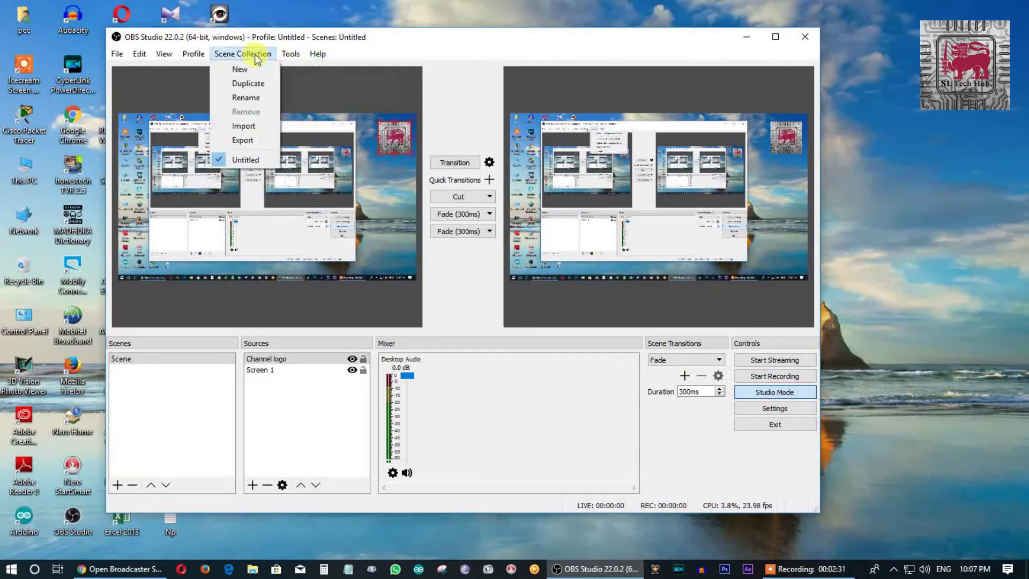
mouse_move(243, 54)
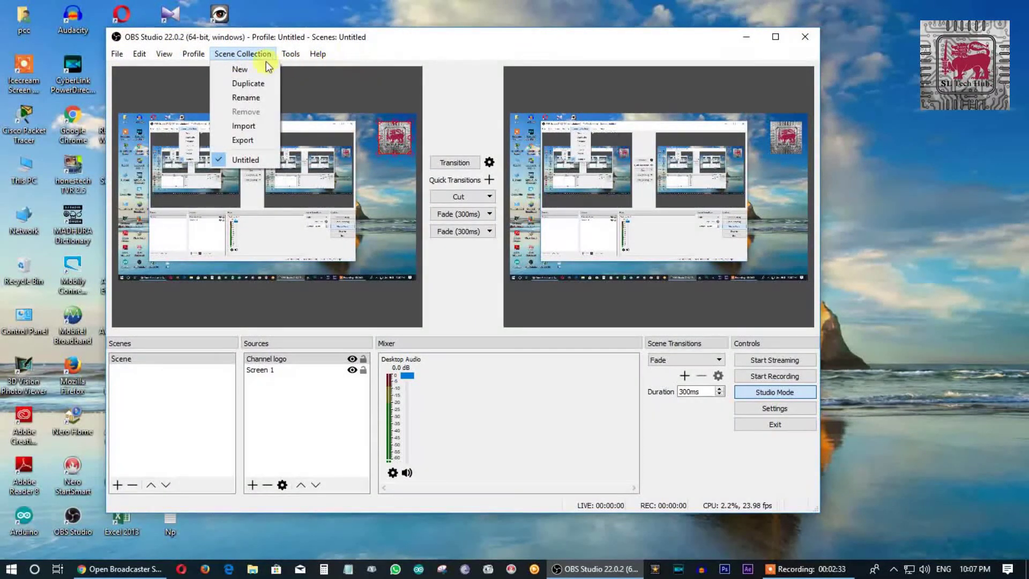
left_click(581, 502)
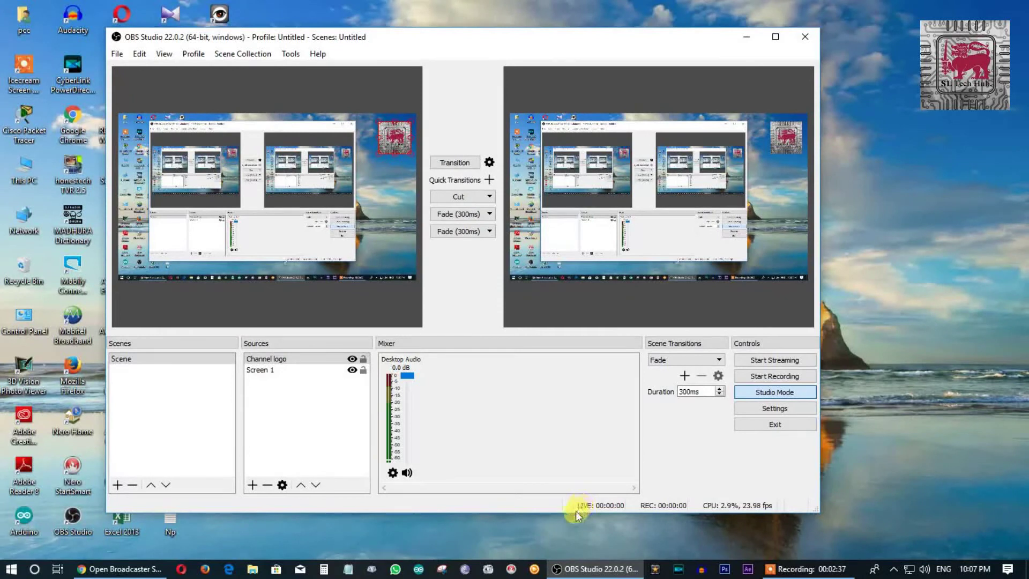